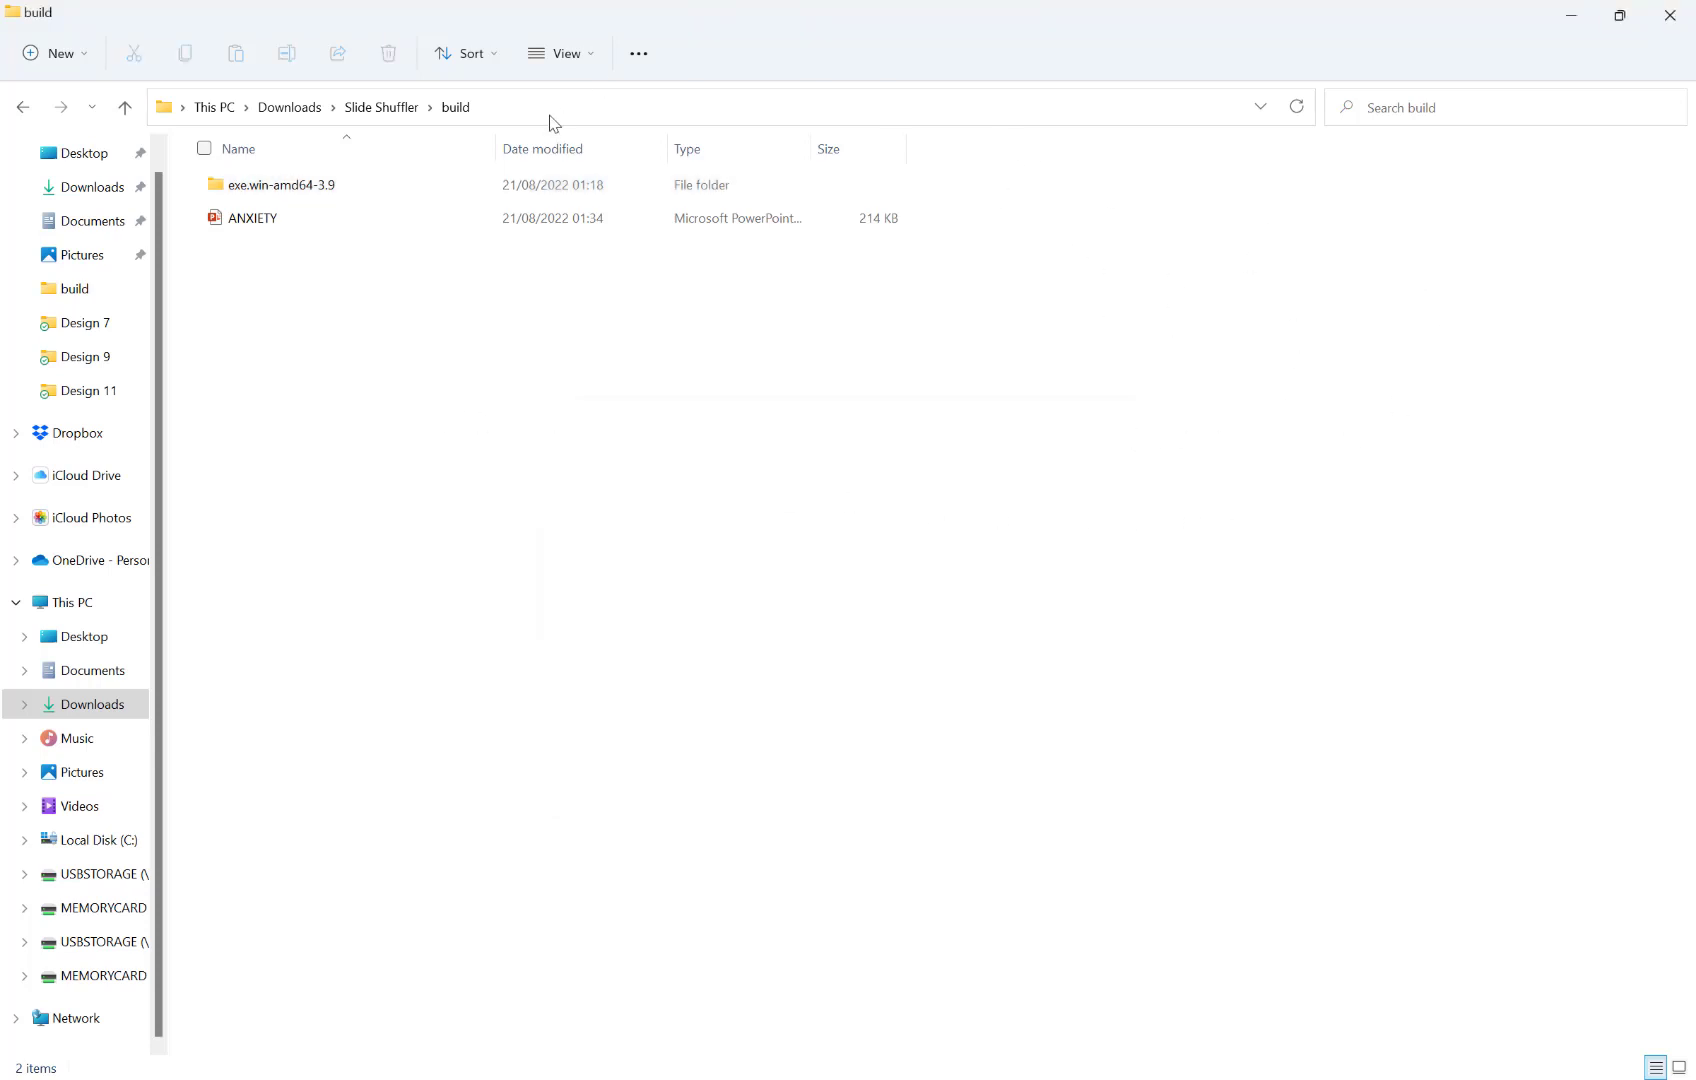
Select the ANXIETY PowerPoint file in the build folder.
left_click(311, 220)
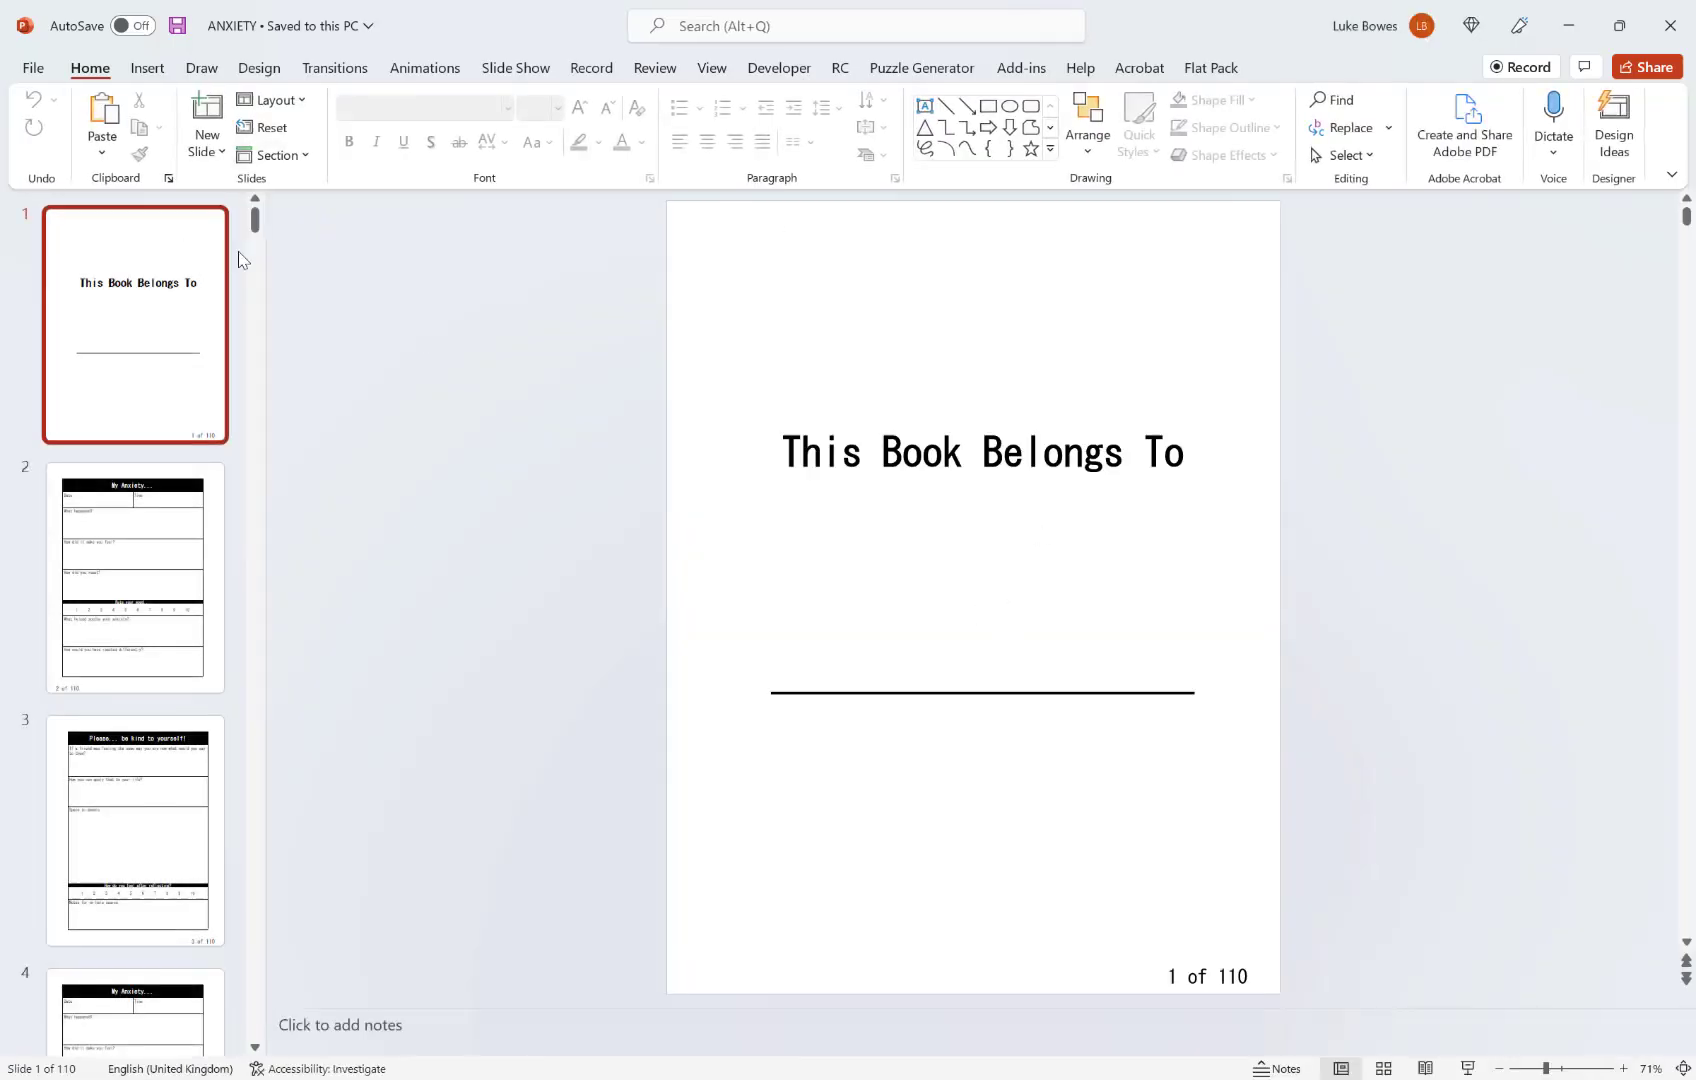
left_click_drag(256, 220, 256, 212)
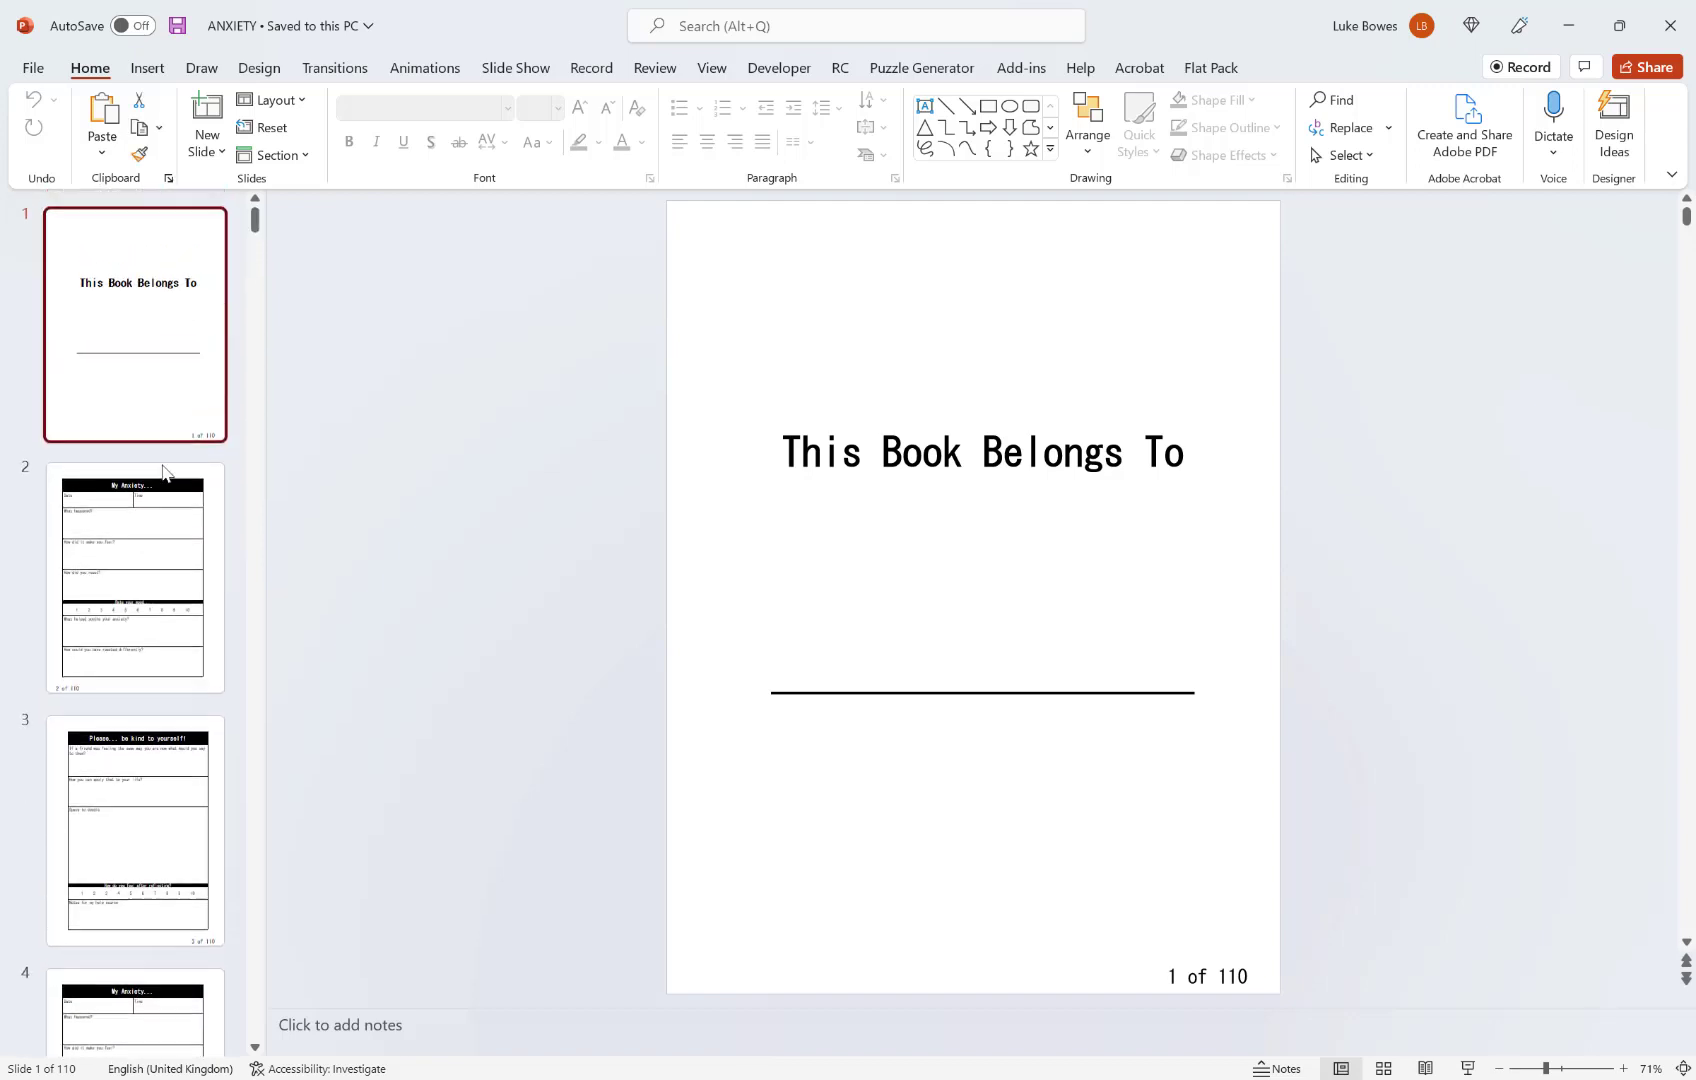
Check slide 2 and slides 109 and 110 of the journal, then close PowerPoint.
left_click(159, 529)
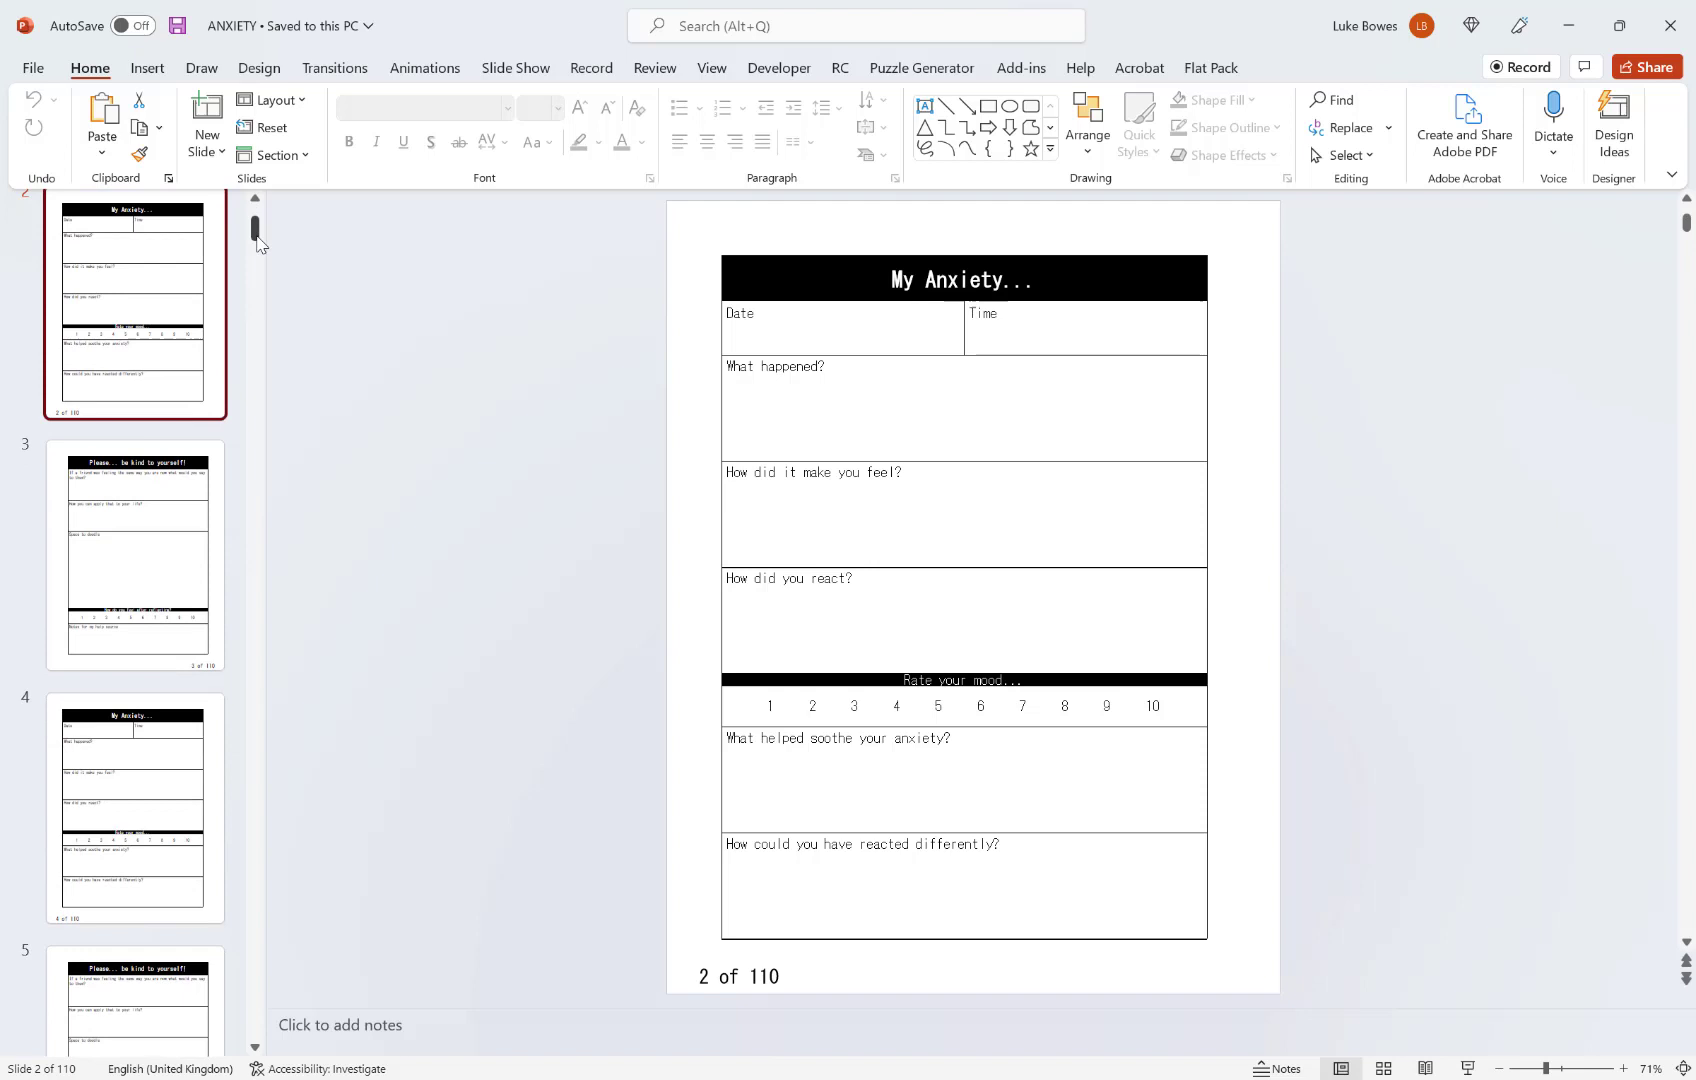
mouse_move(256, 220)
left_mouse_down()
mouse_move(221, 946)
mouse_move(254, 1026)
left_mouse_up()
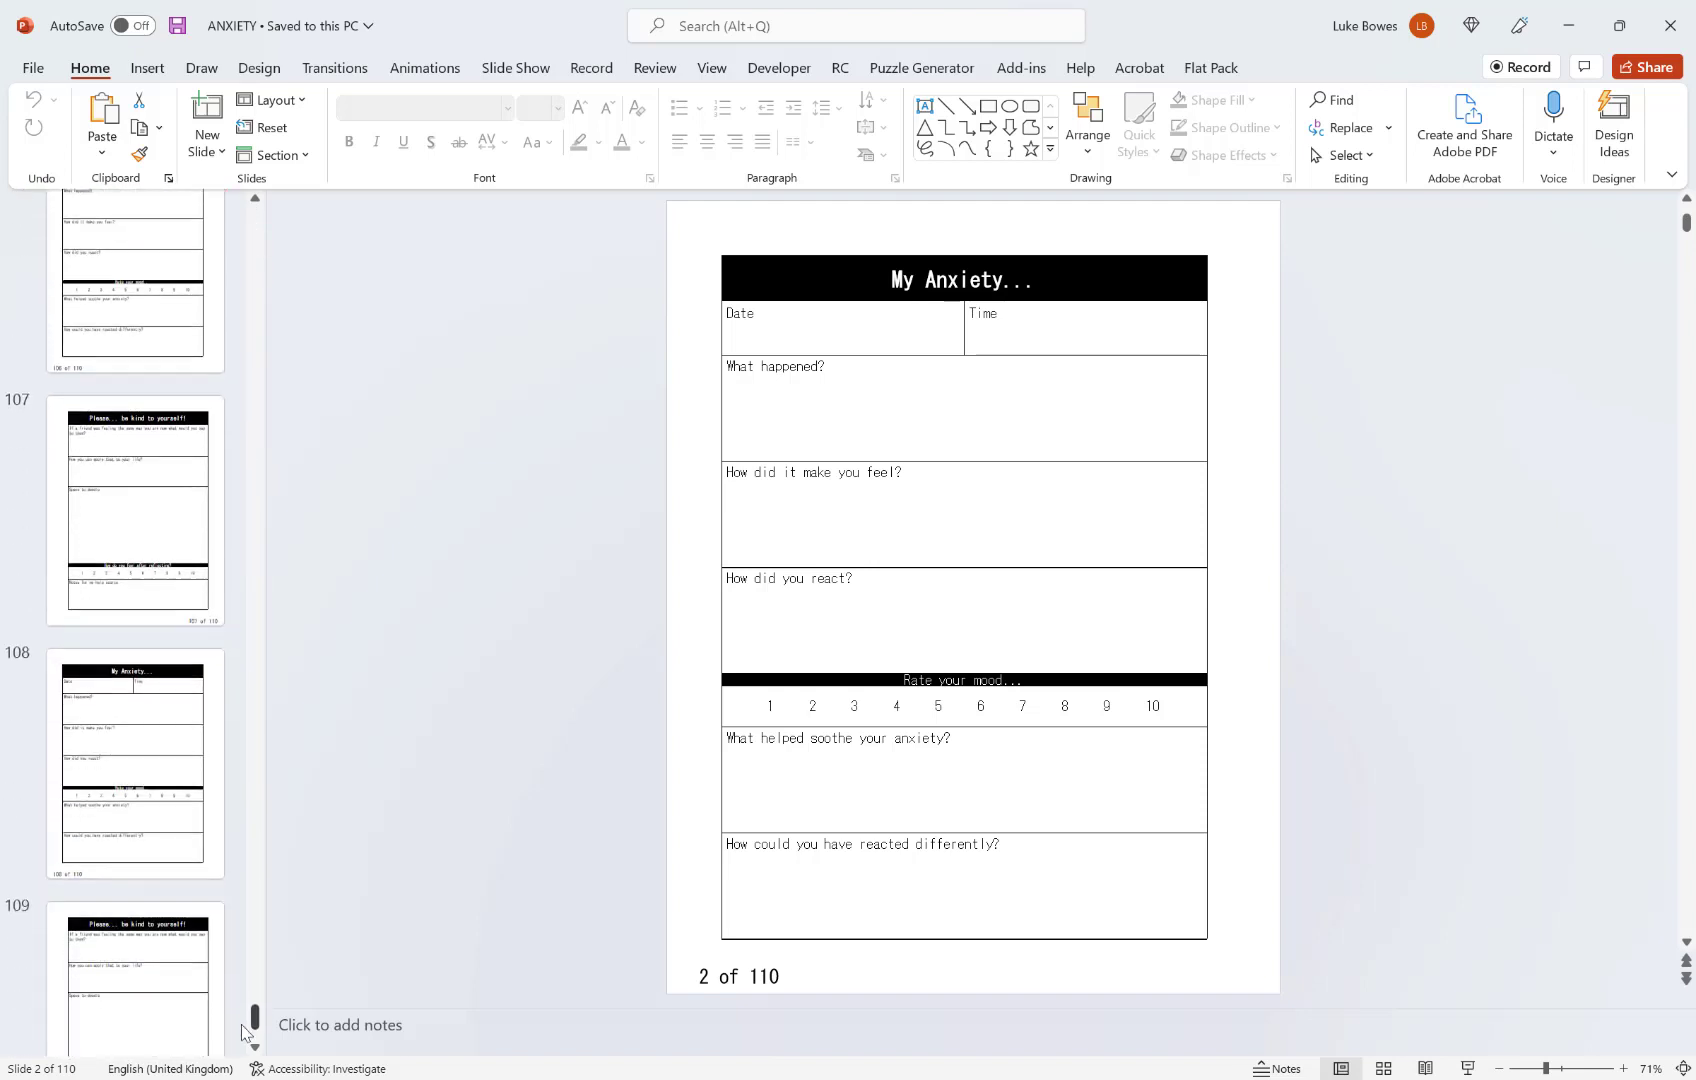
left_click(154, 713)
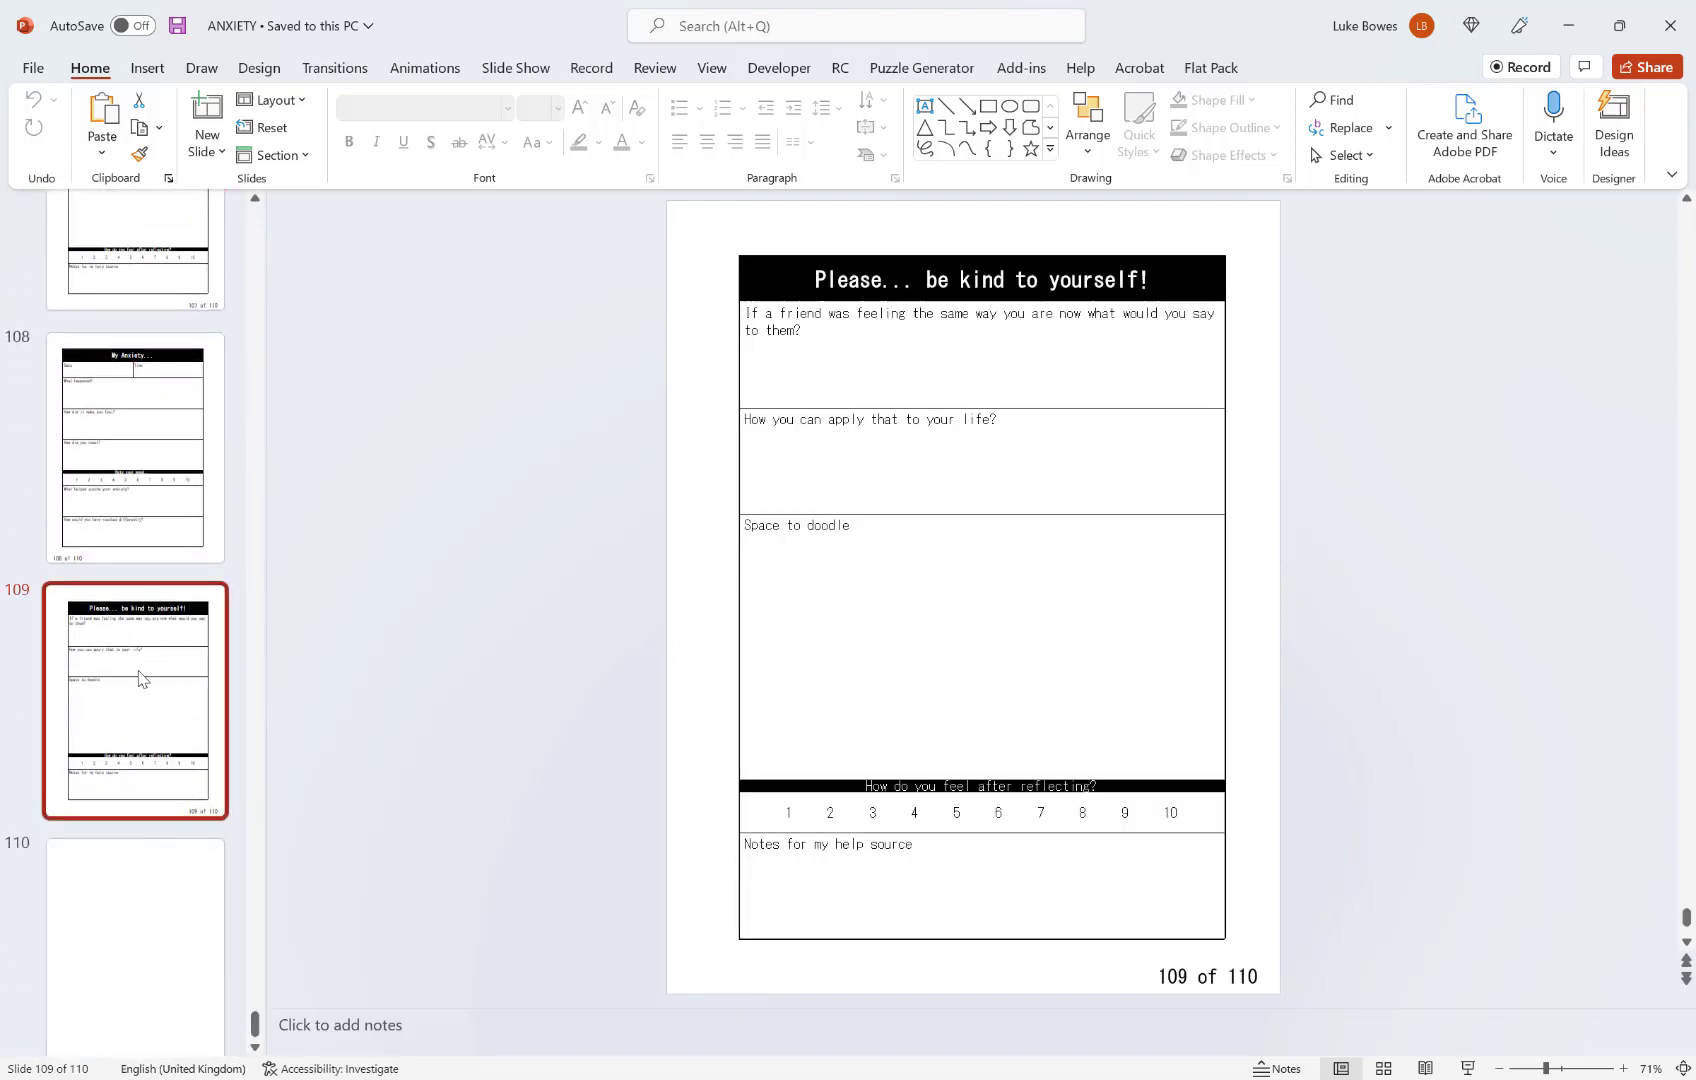
left_click(132, 926)
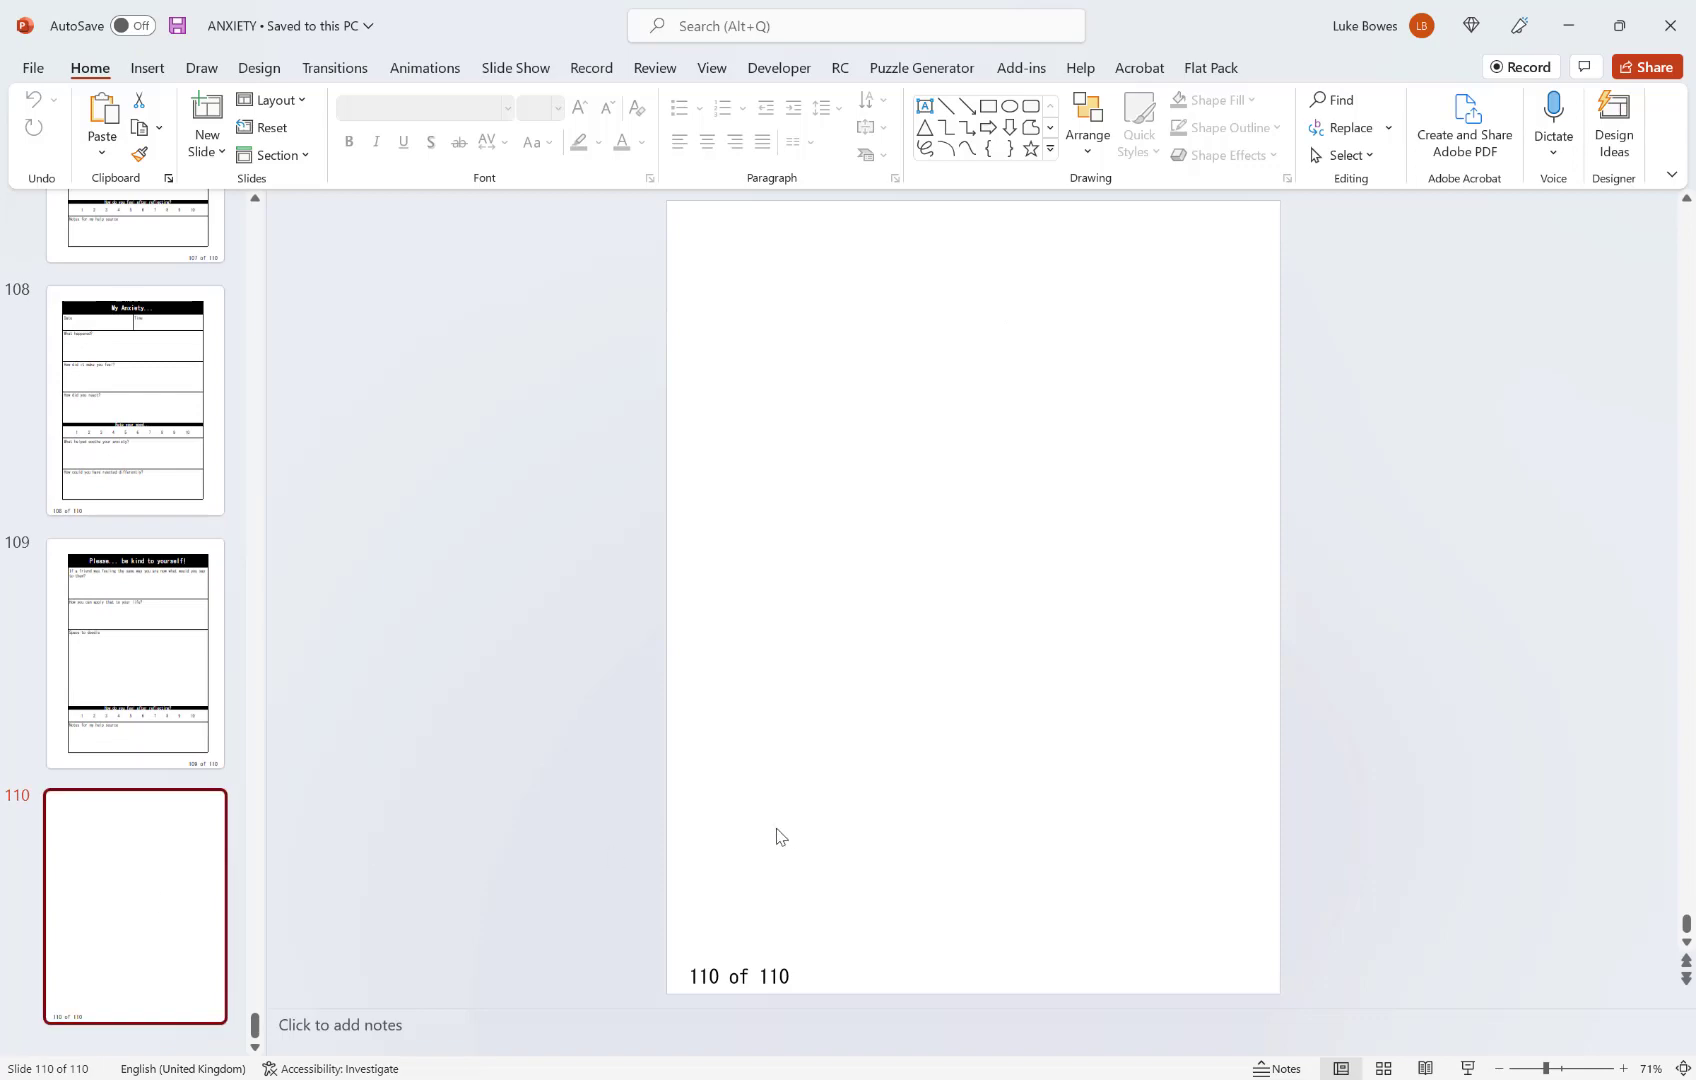
left_click(1667, 25)
Run ShuffleMySlides from inside the exe.win-amd64-3.9 folder.
double_click(371, 184)
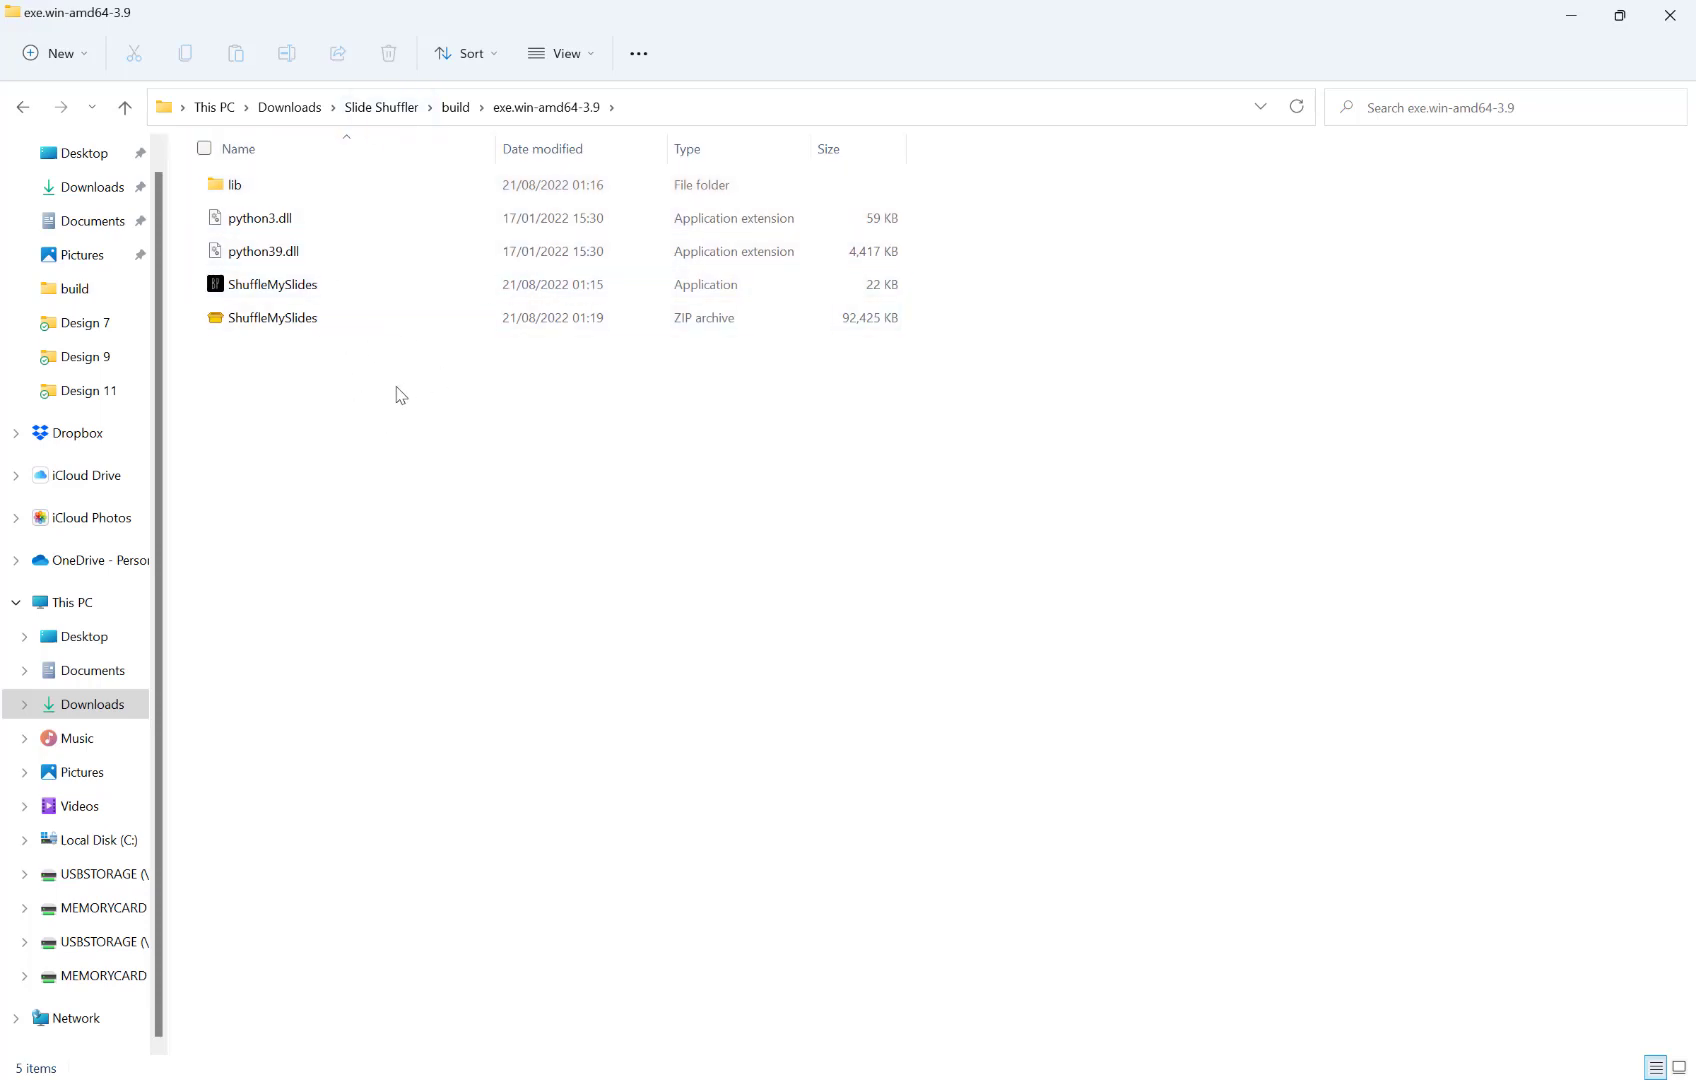
left_click(354, 291)
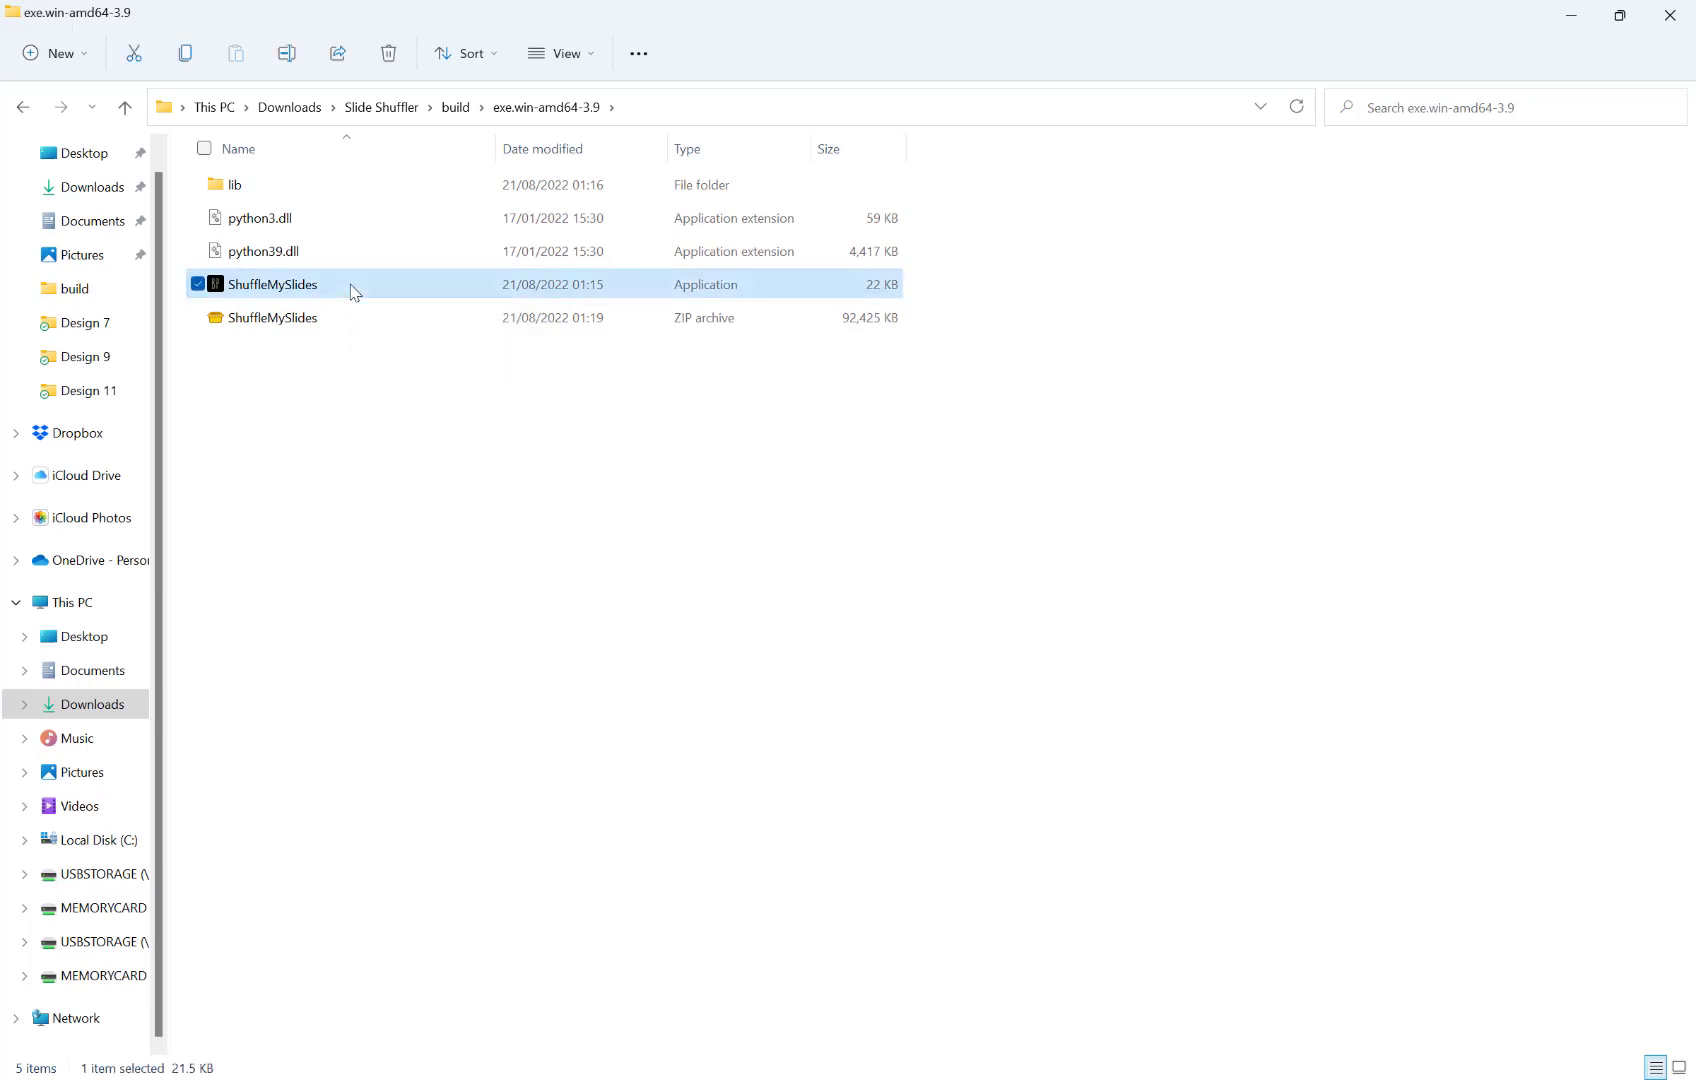
double_click(354, 291)
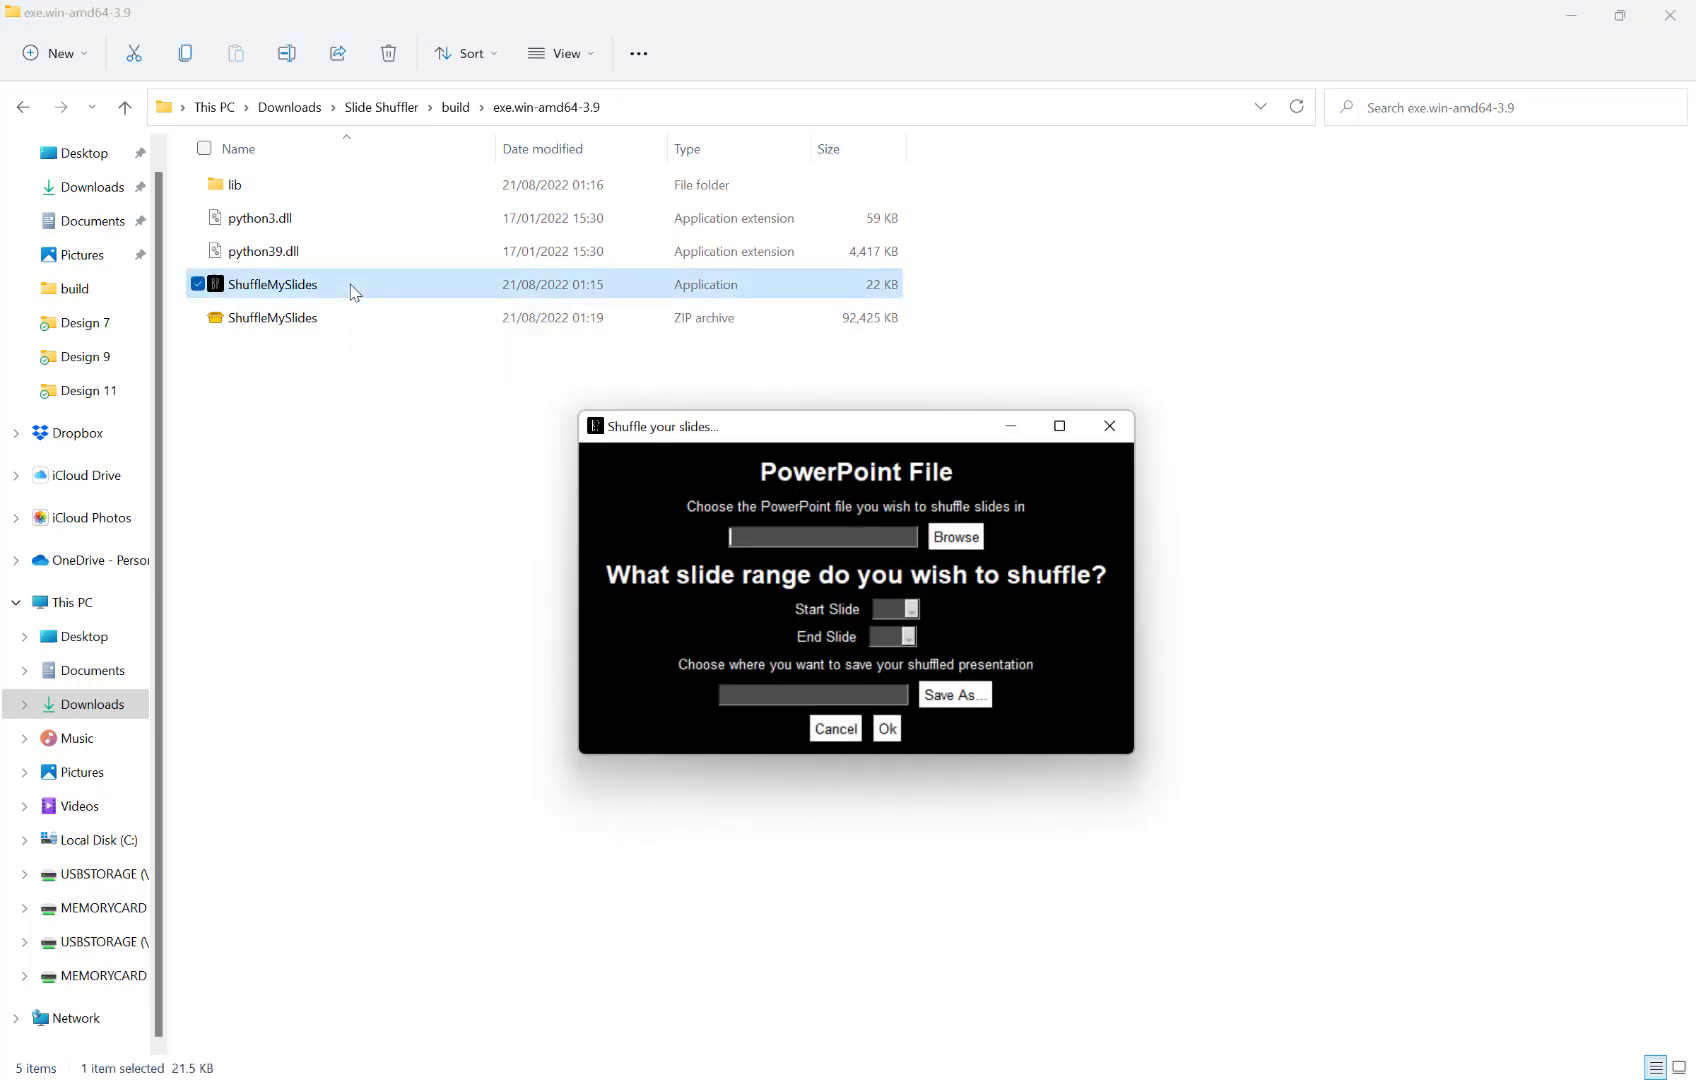
Load ANXIETY from the build folder as the presentation to shuffle.
left_click(957, 537)
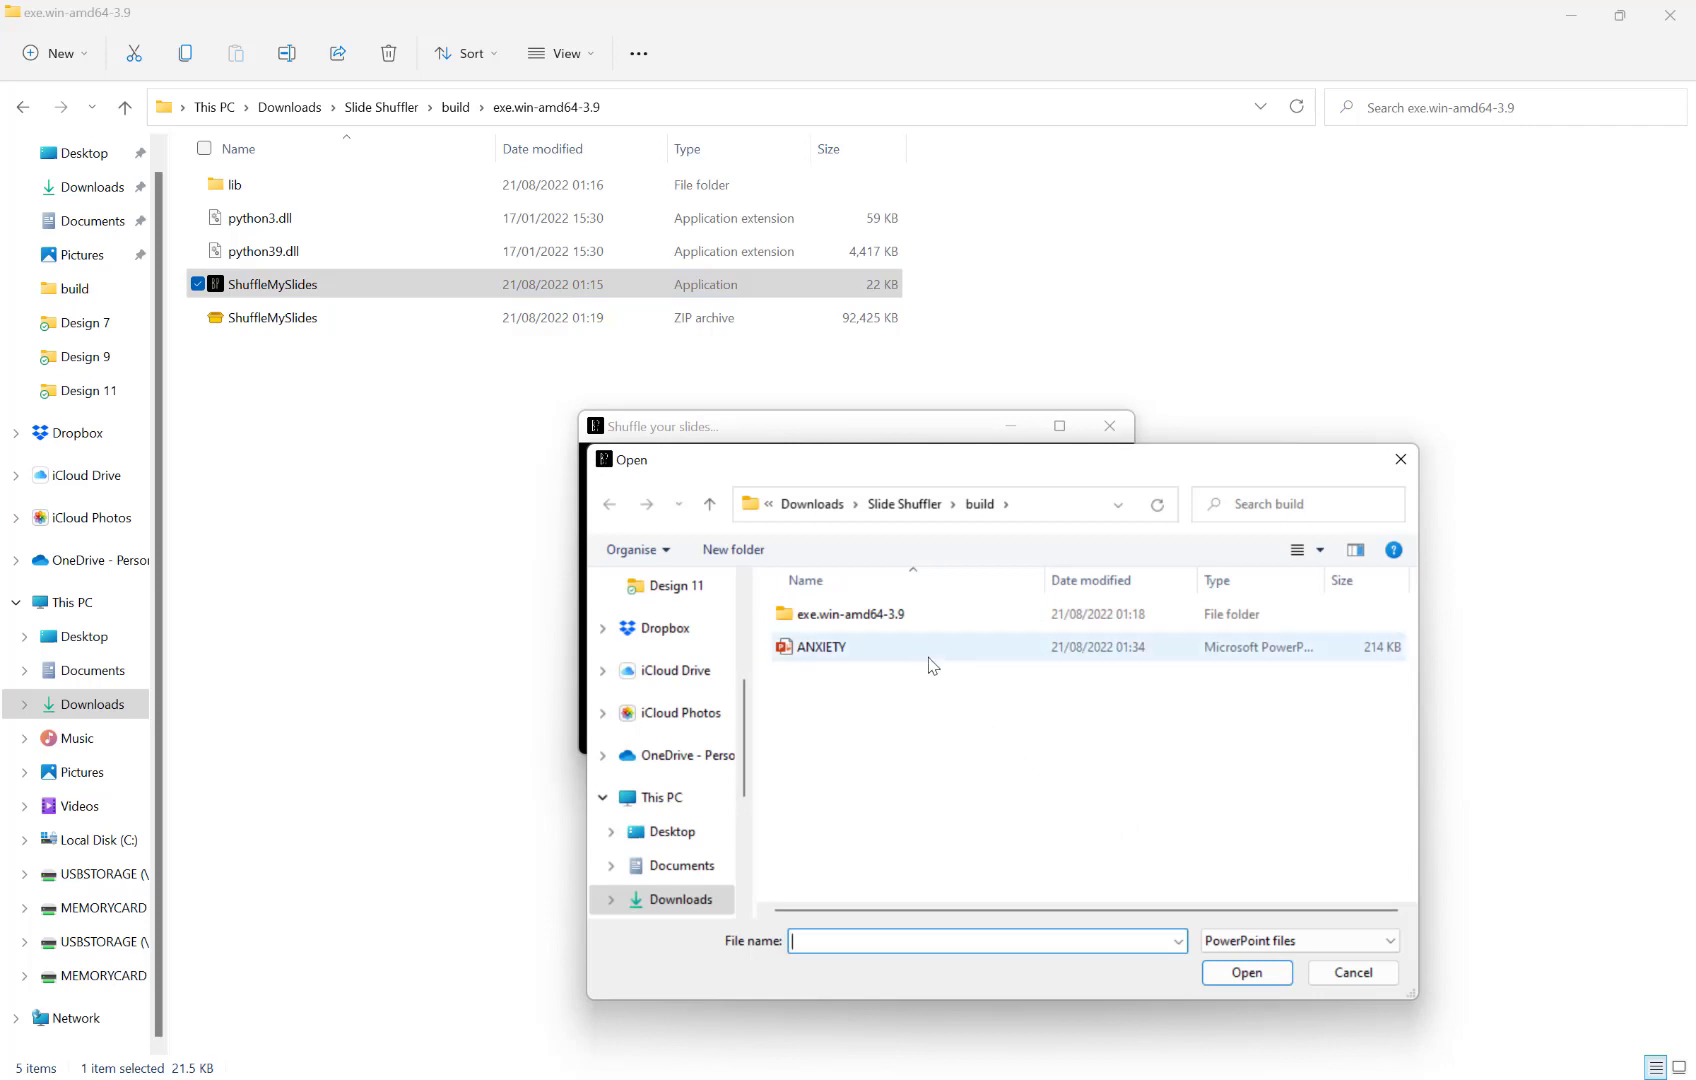
left_click(935, 656)
left_click(1361, 949)
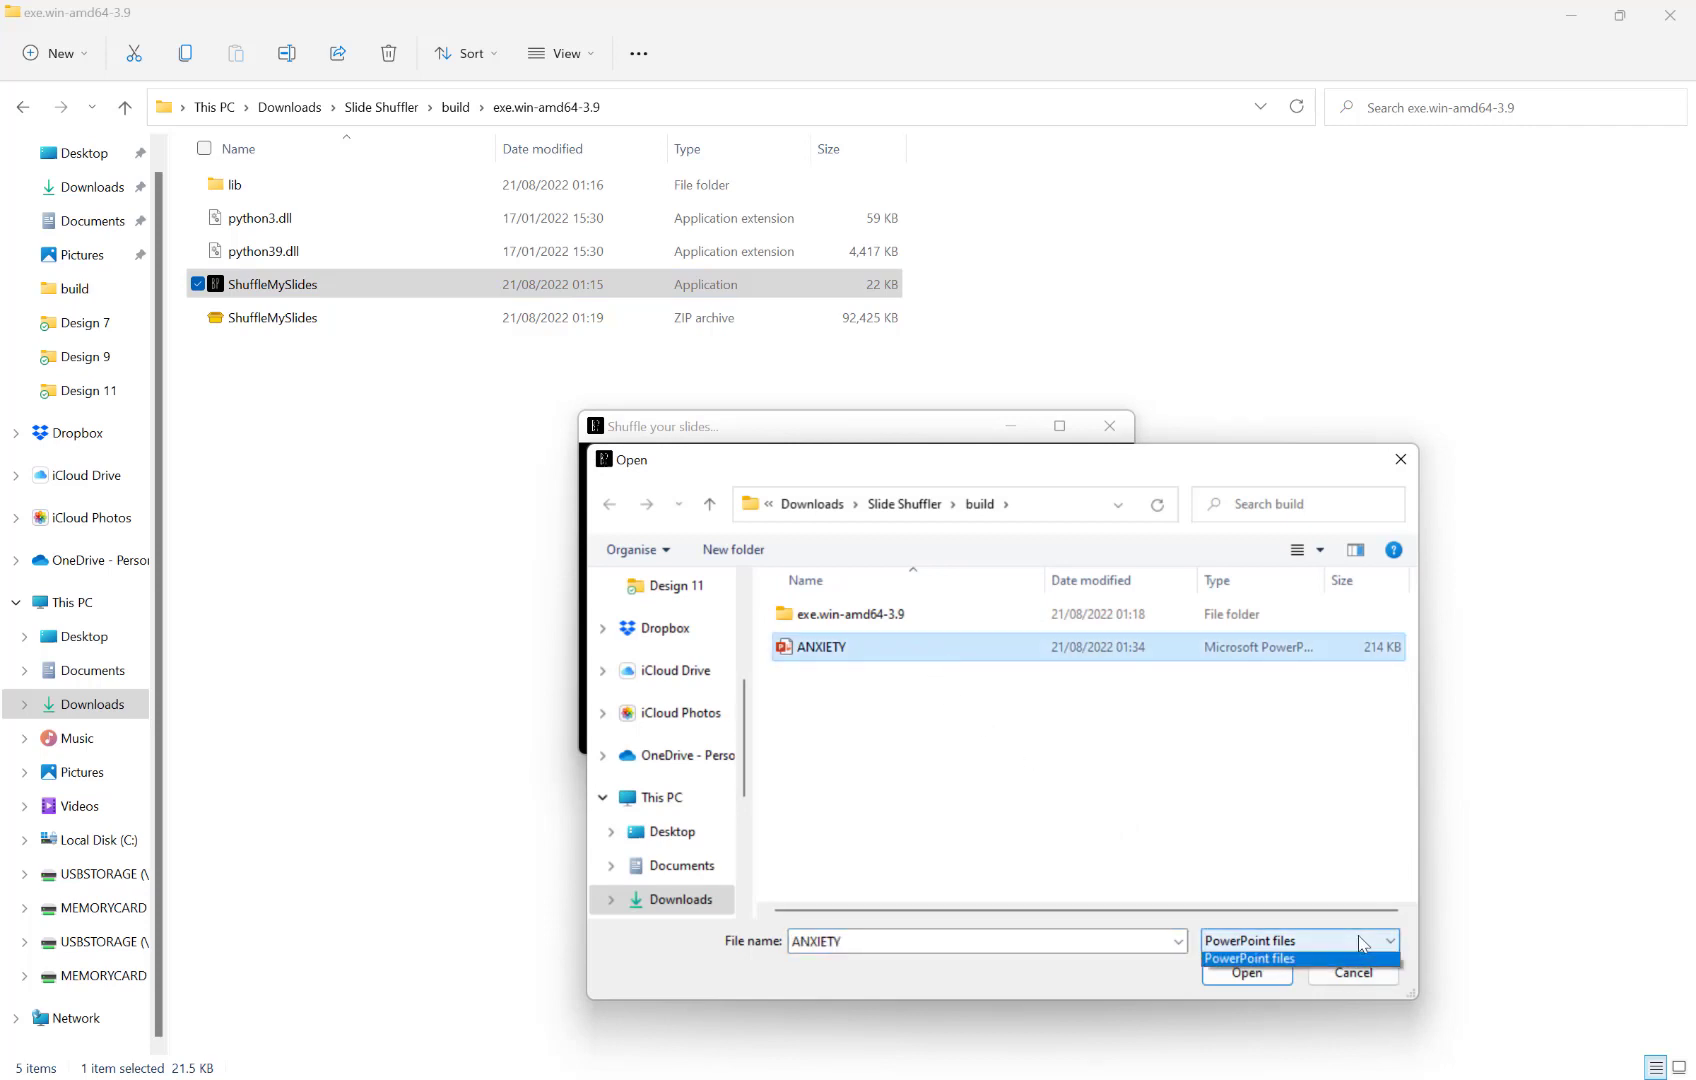
left_click(1298, 940)
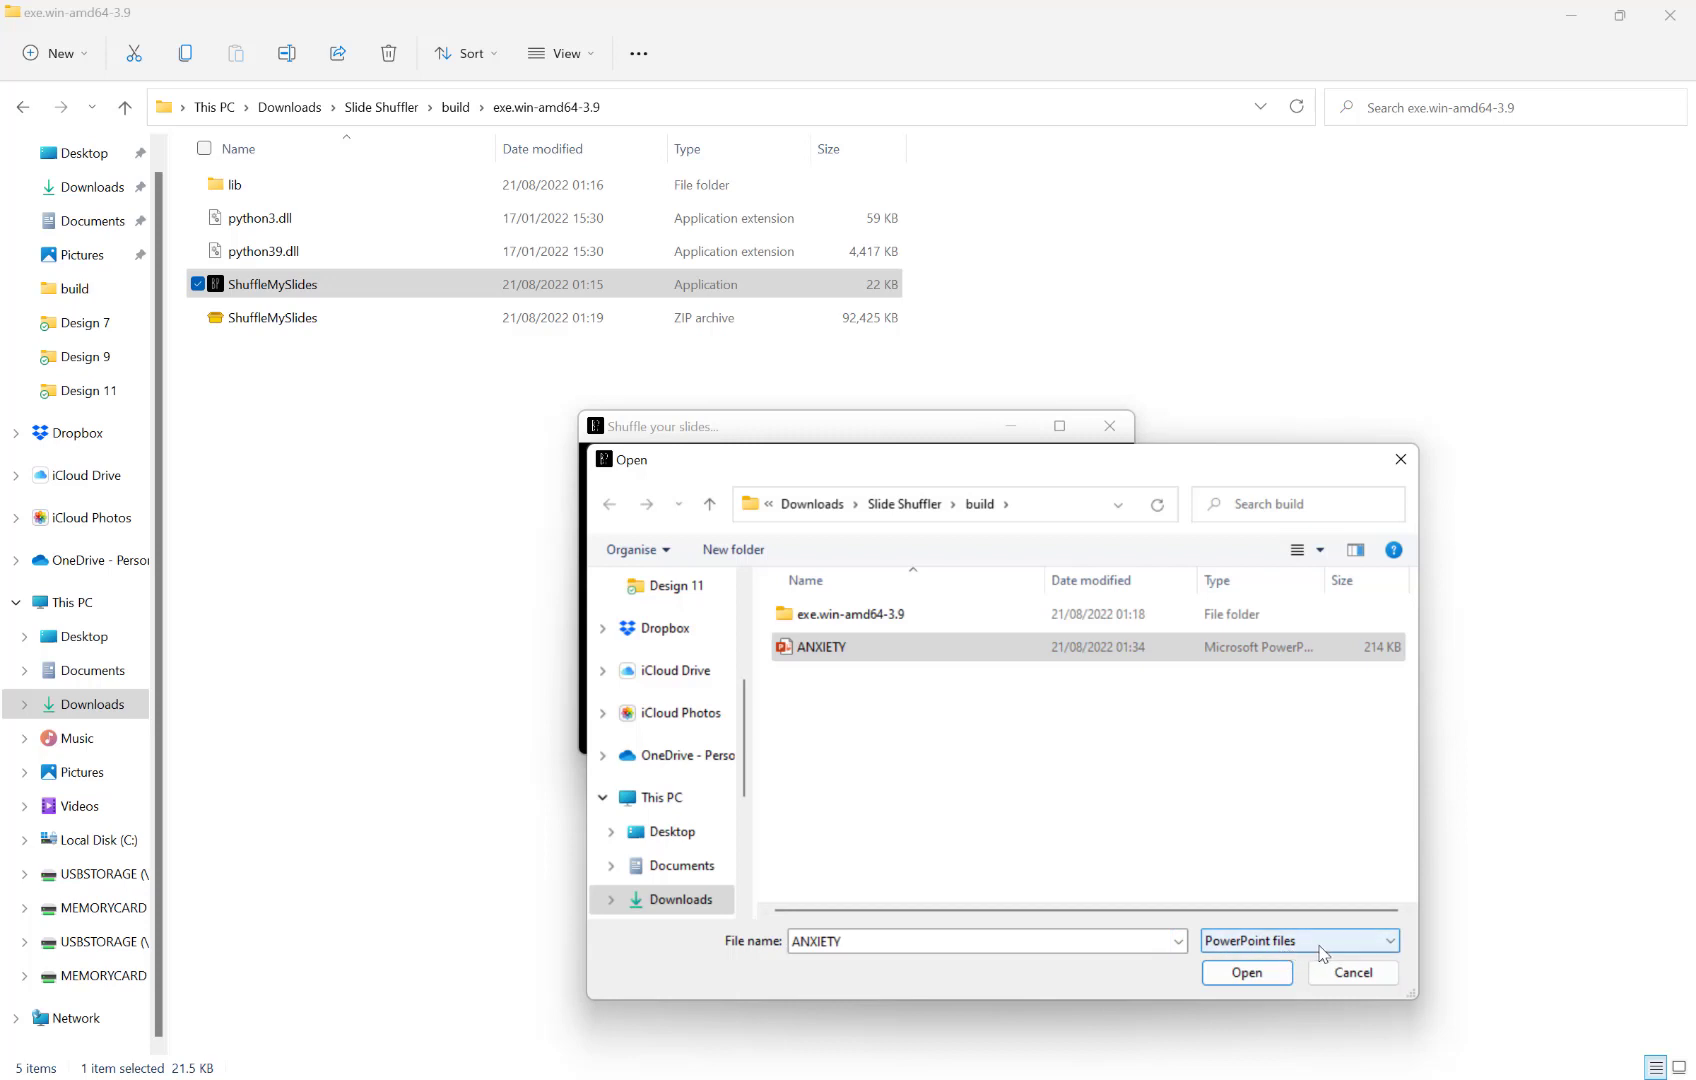
left_click(819, 649)
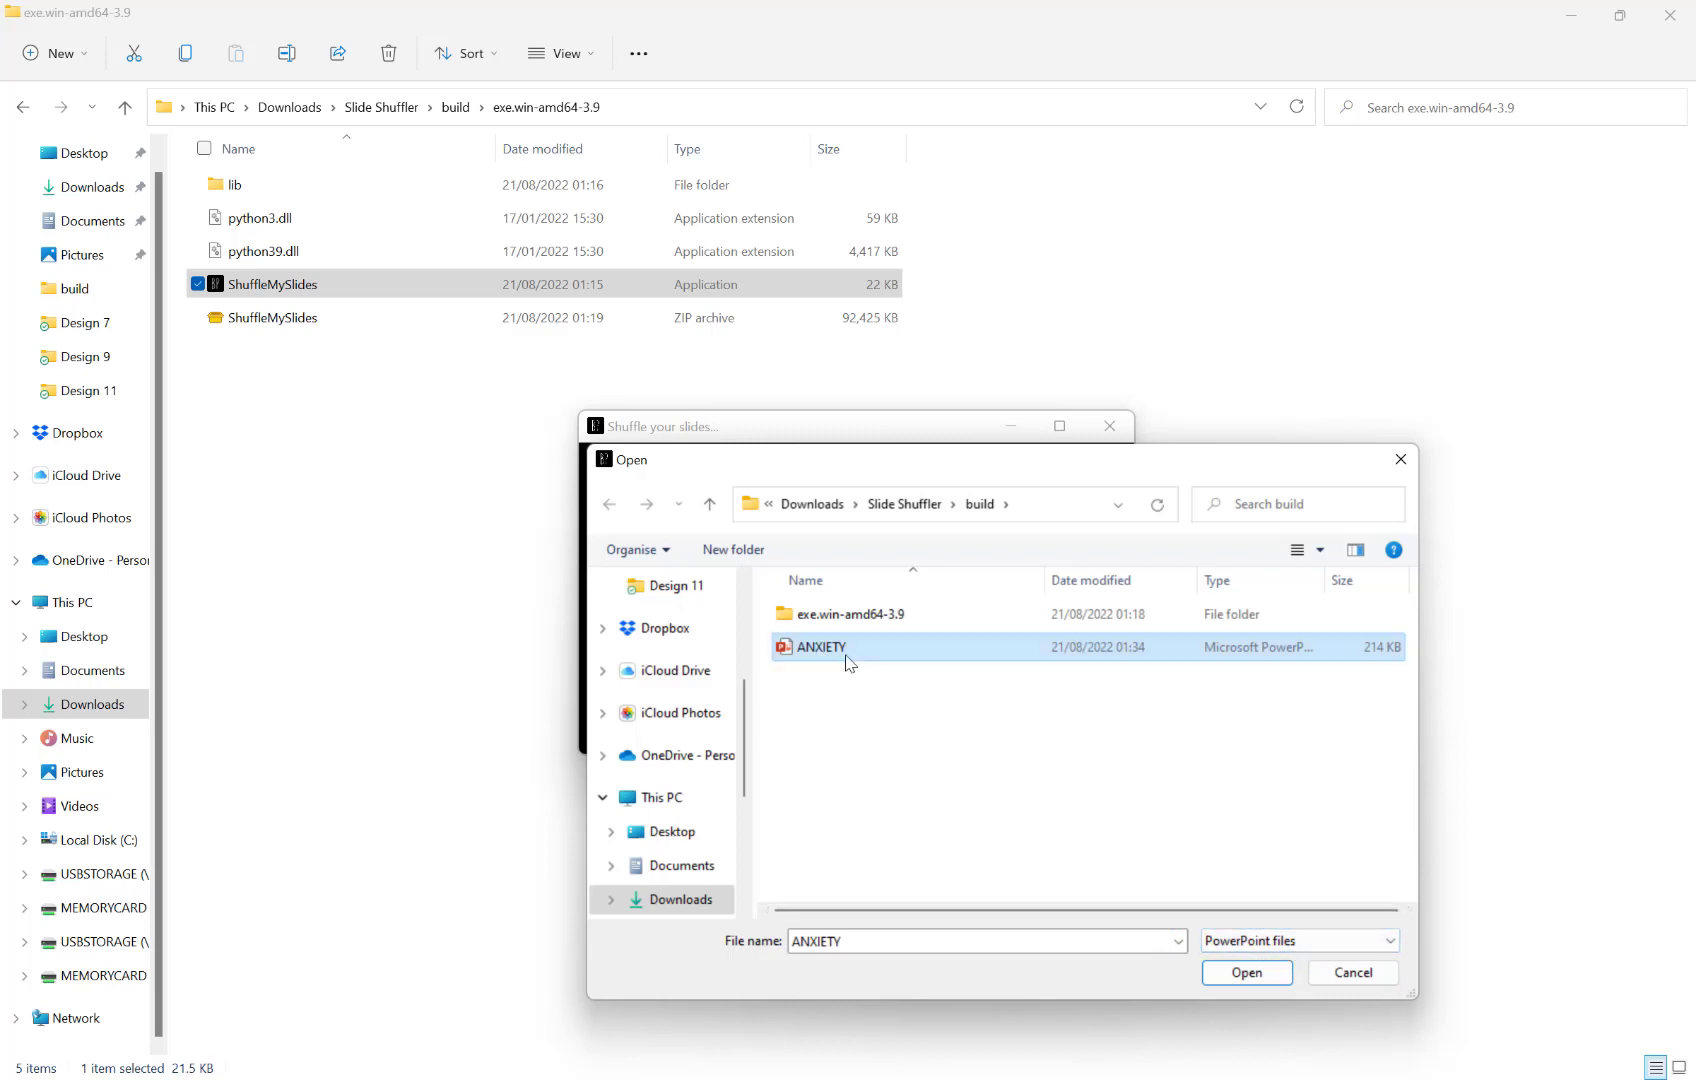
left_click(1246, 973)
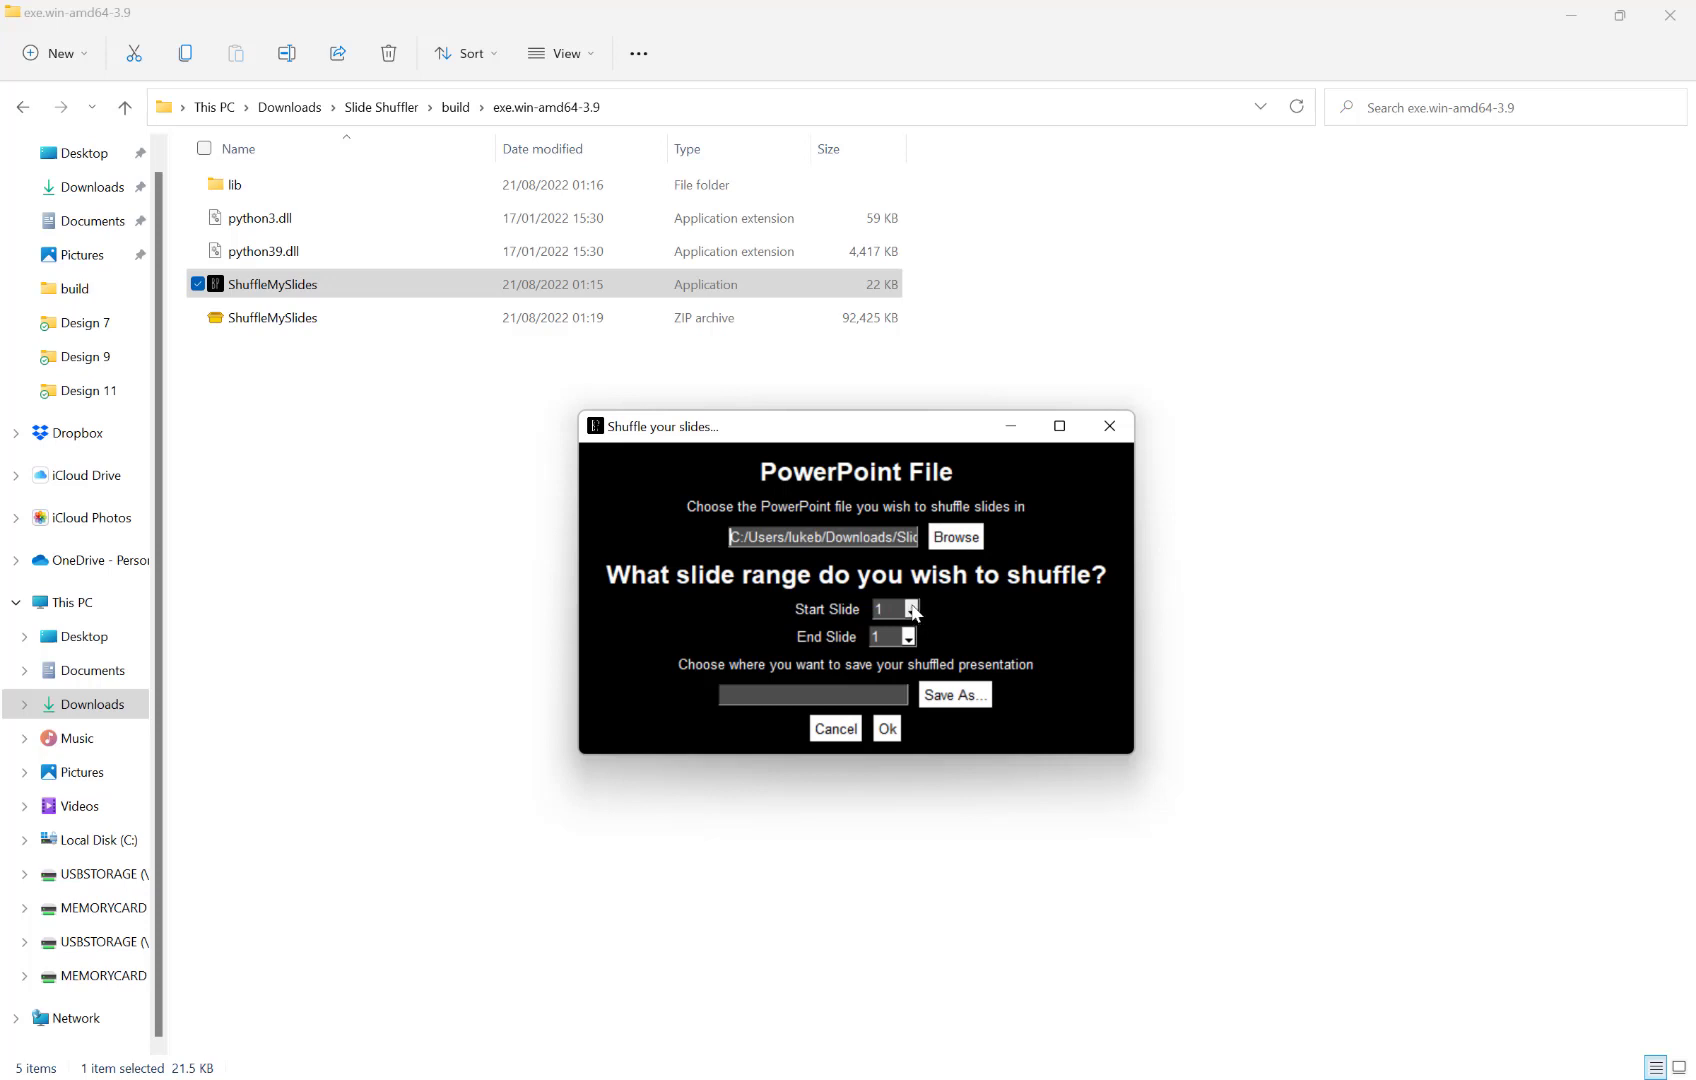
Choose 110 as the End Slide, keeping Start Slide at 1.
left_click(908, 637)
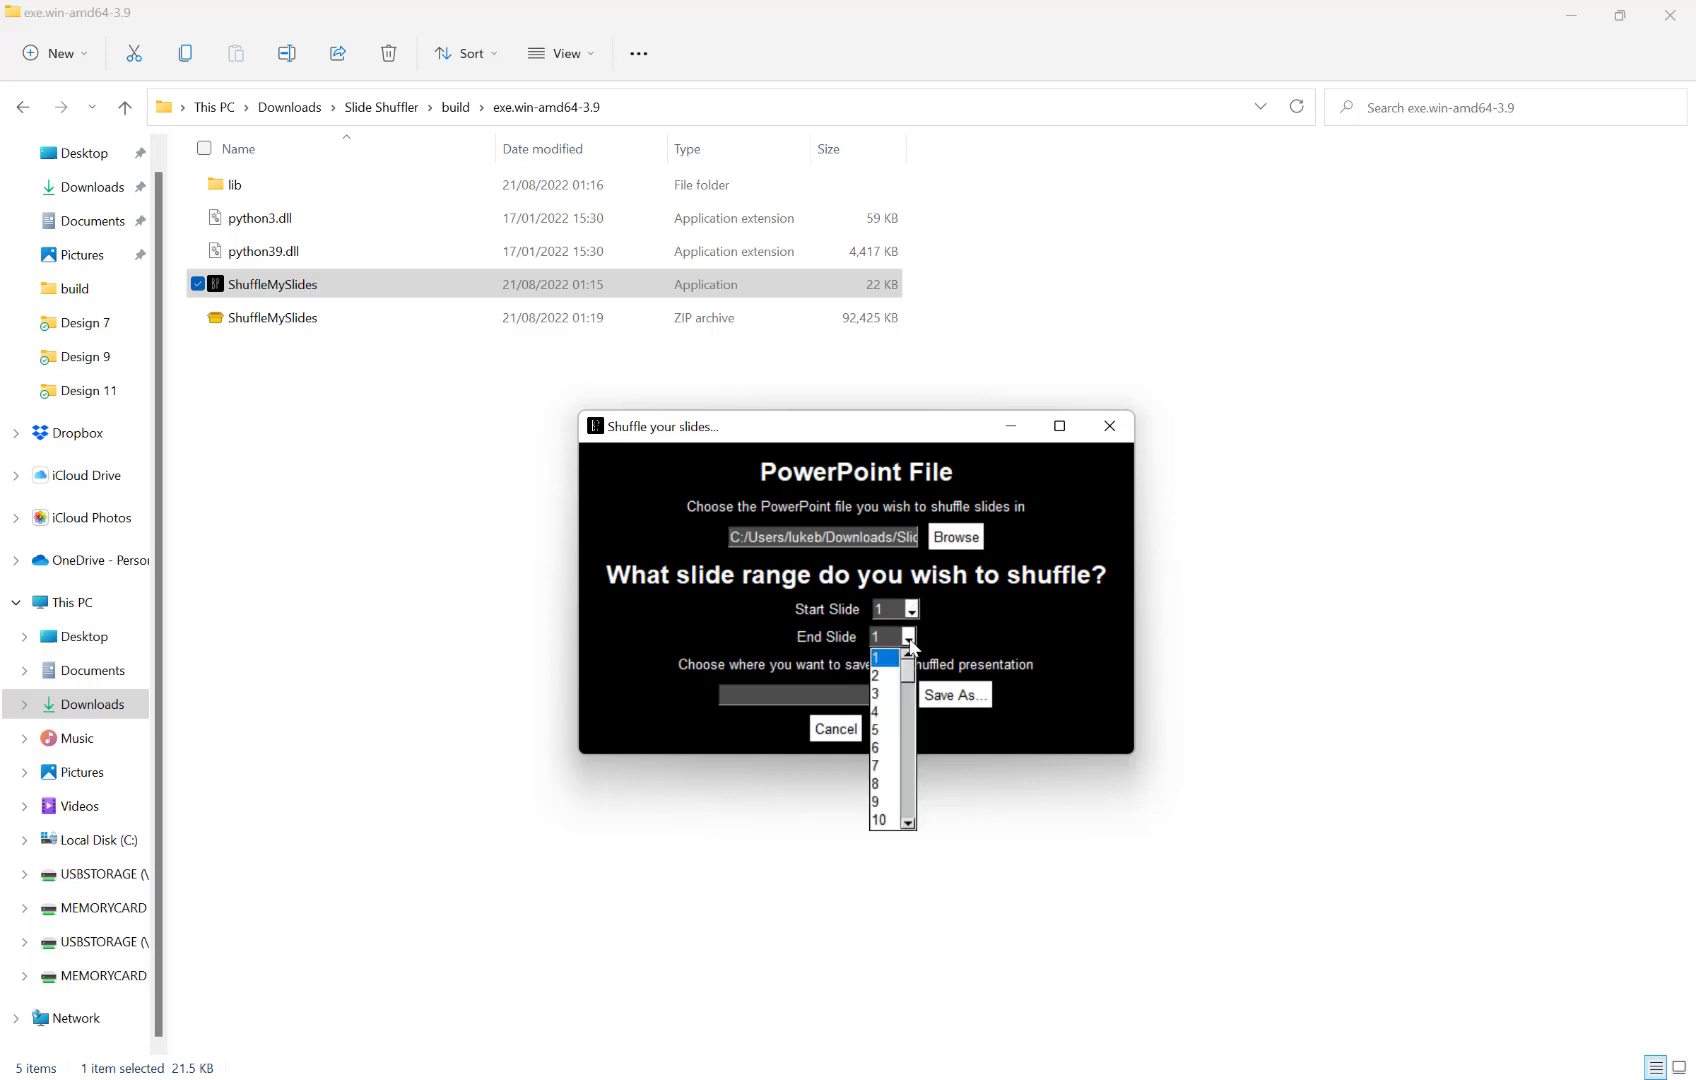
left_click_drag(910, 664, 909, 814)
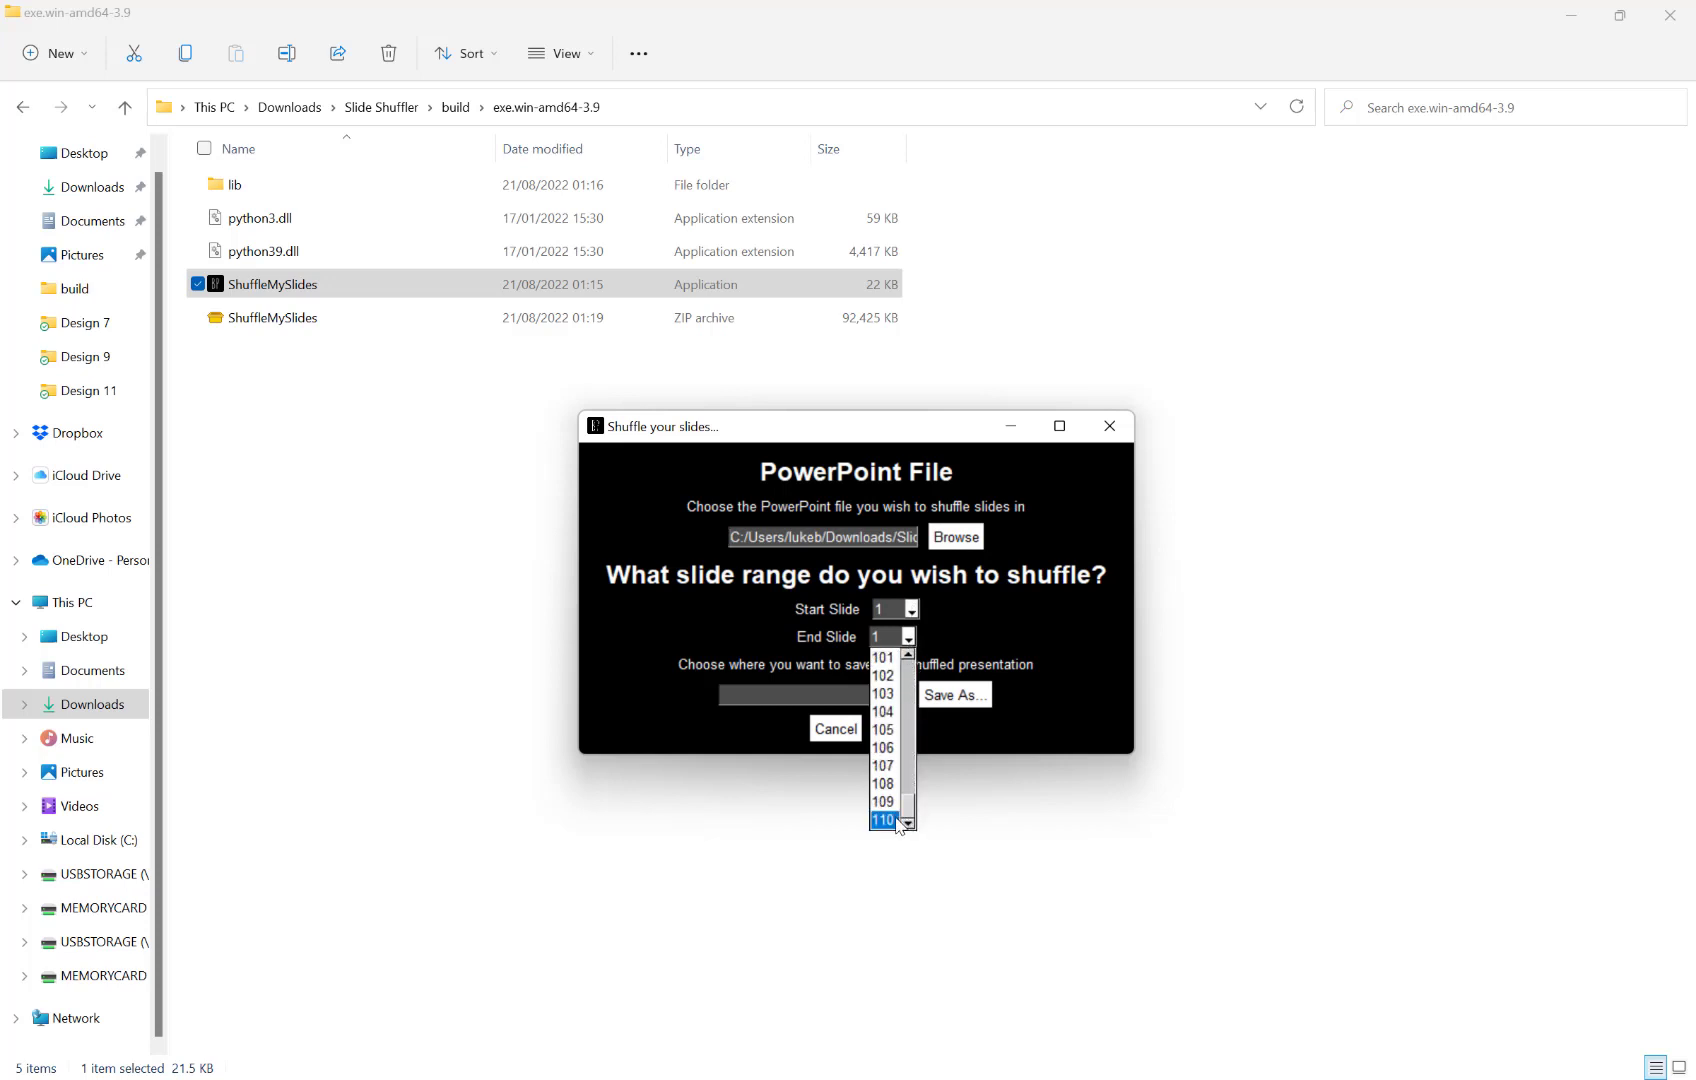
left_click(884, 819)
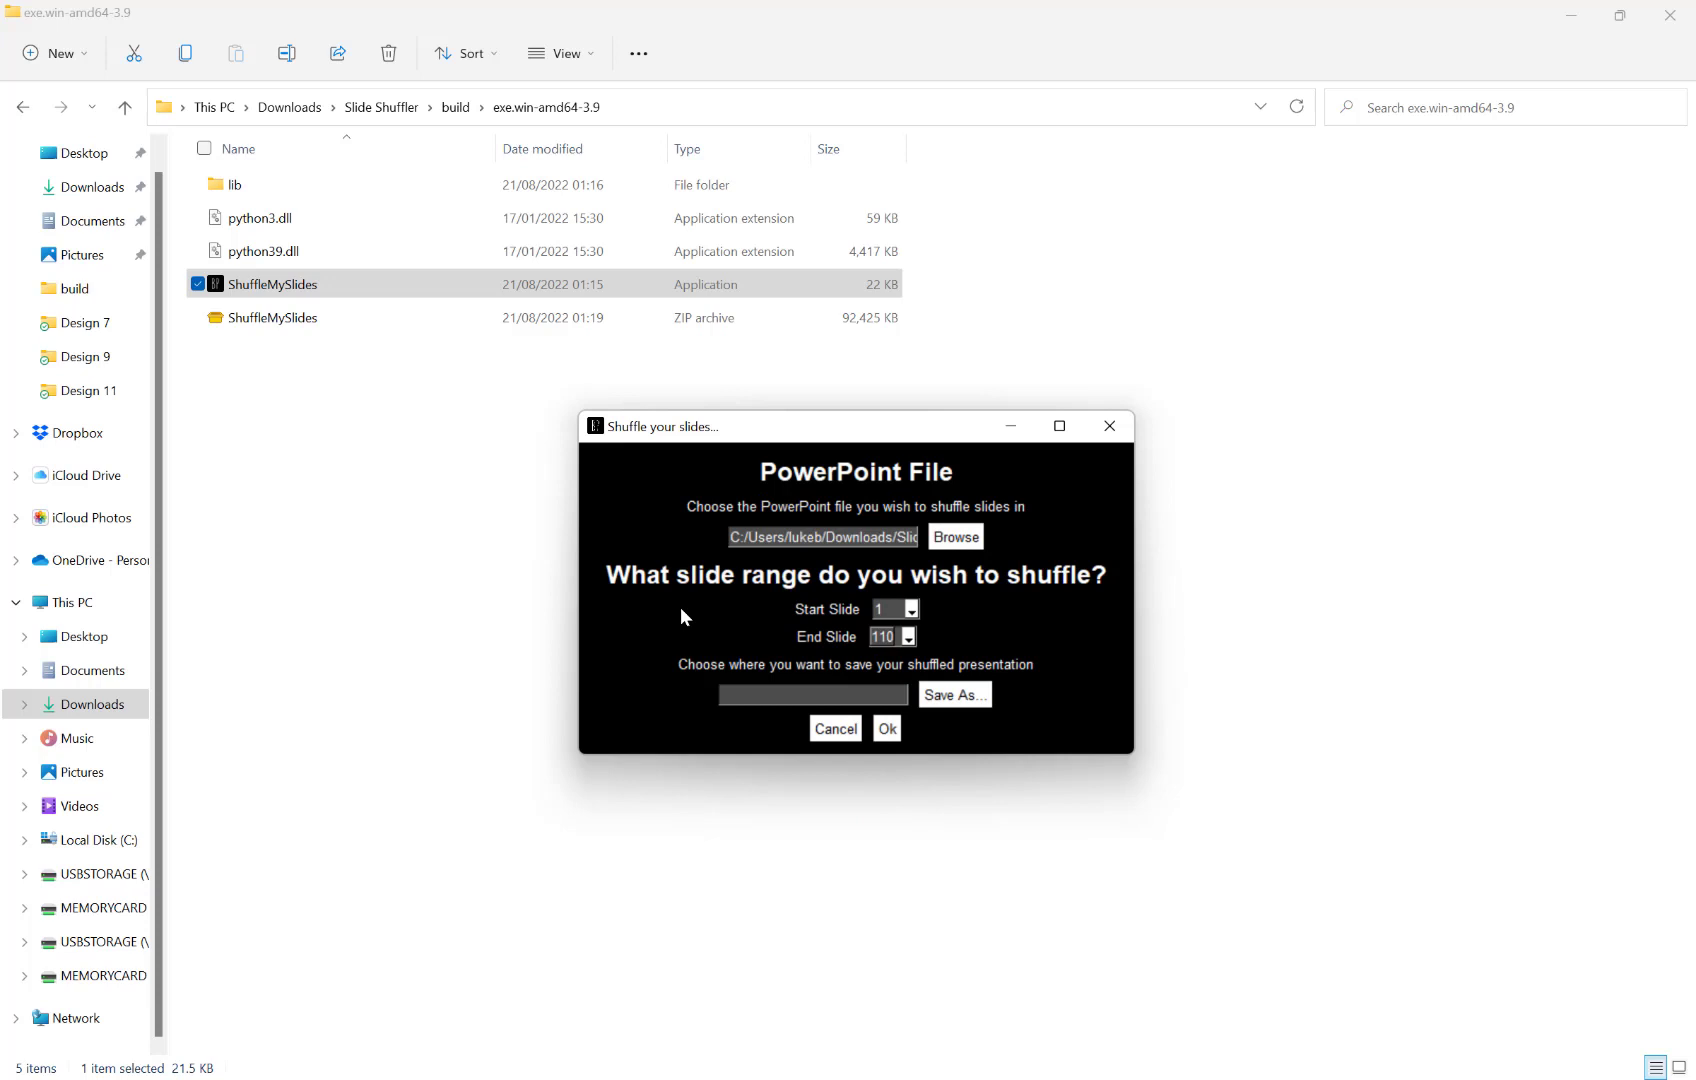
Save the output as PowerPoint file 'ANXIETY SHUFFLED', run the shuffle and dismiss the success message.
left_click(962, 696)
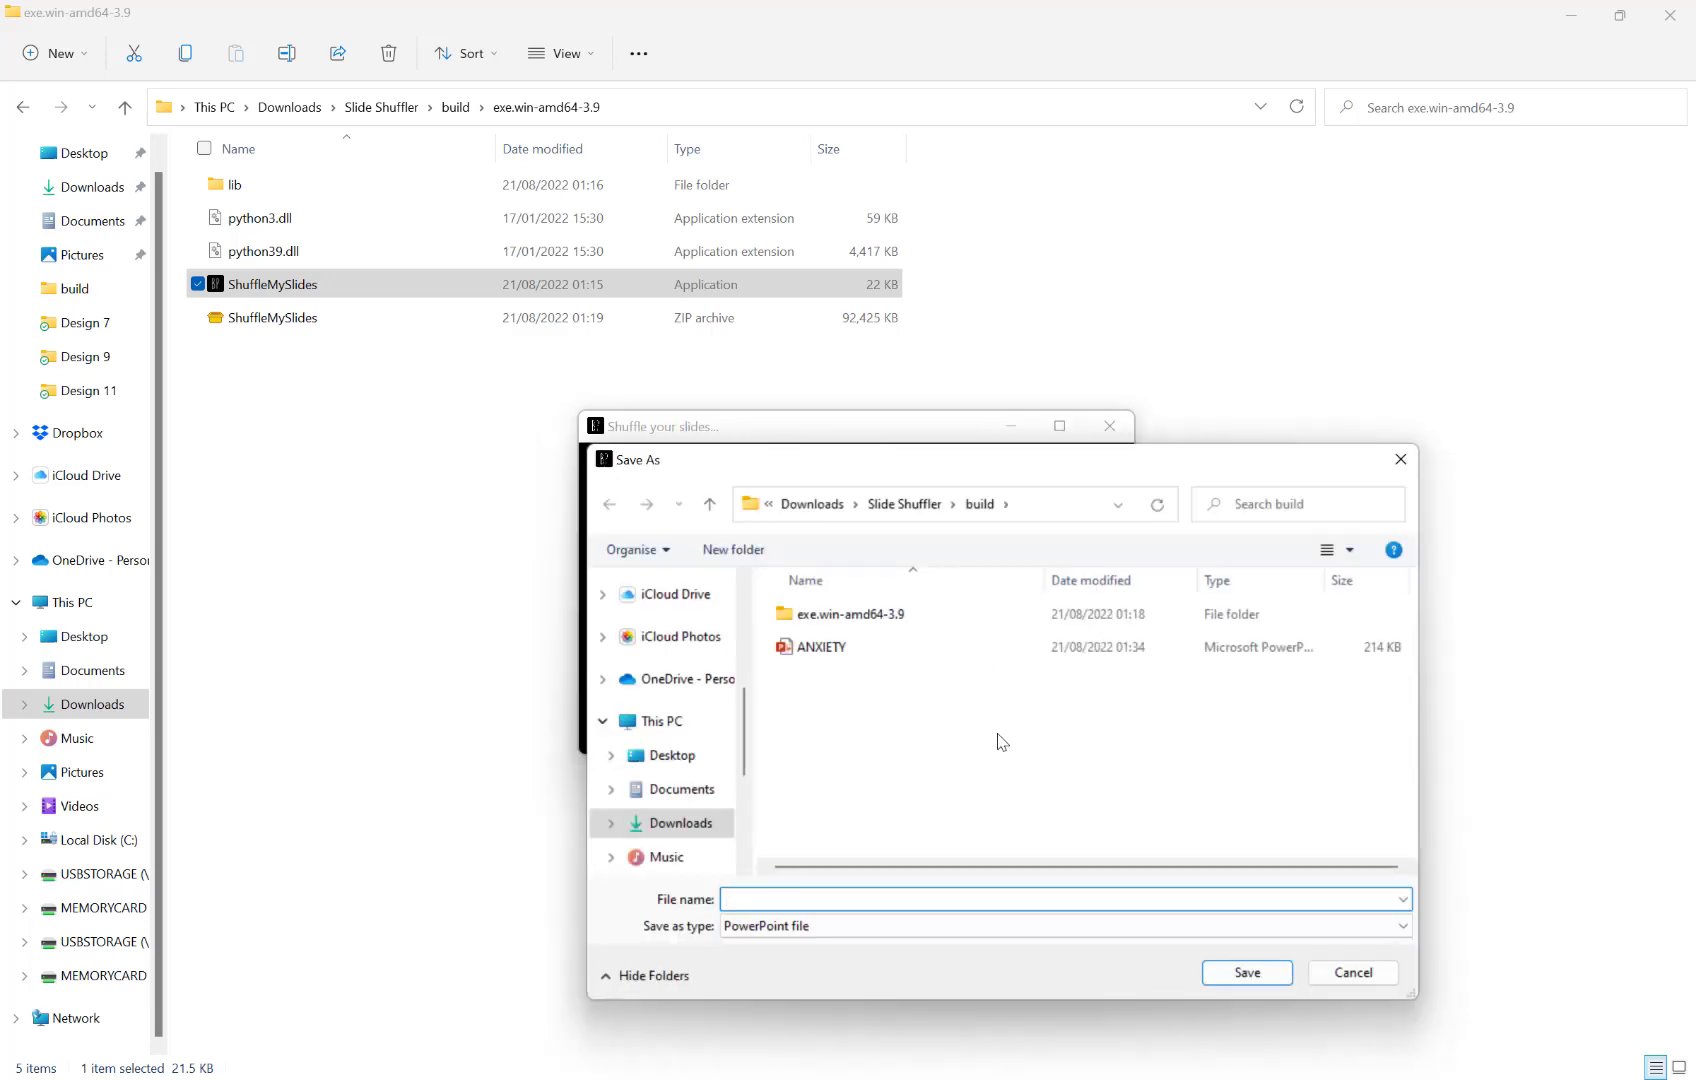
type("ANX")
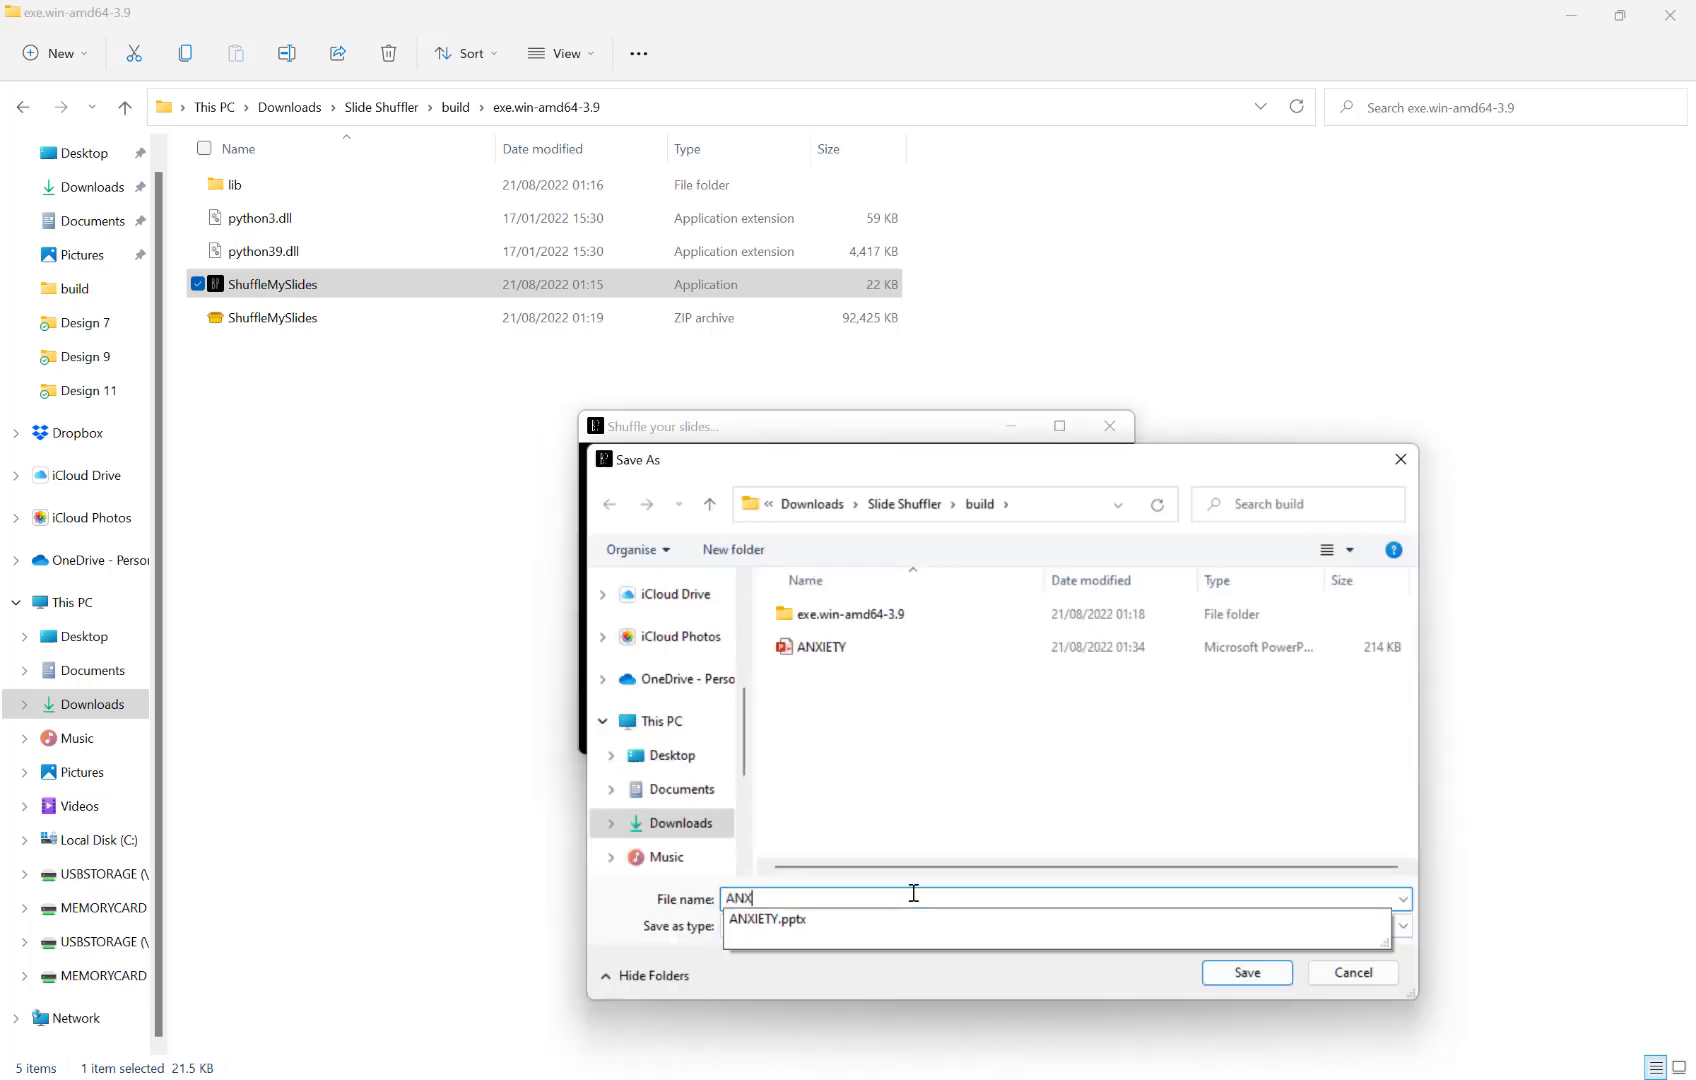
type("IETY SHUFFLED")
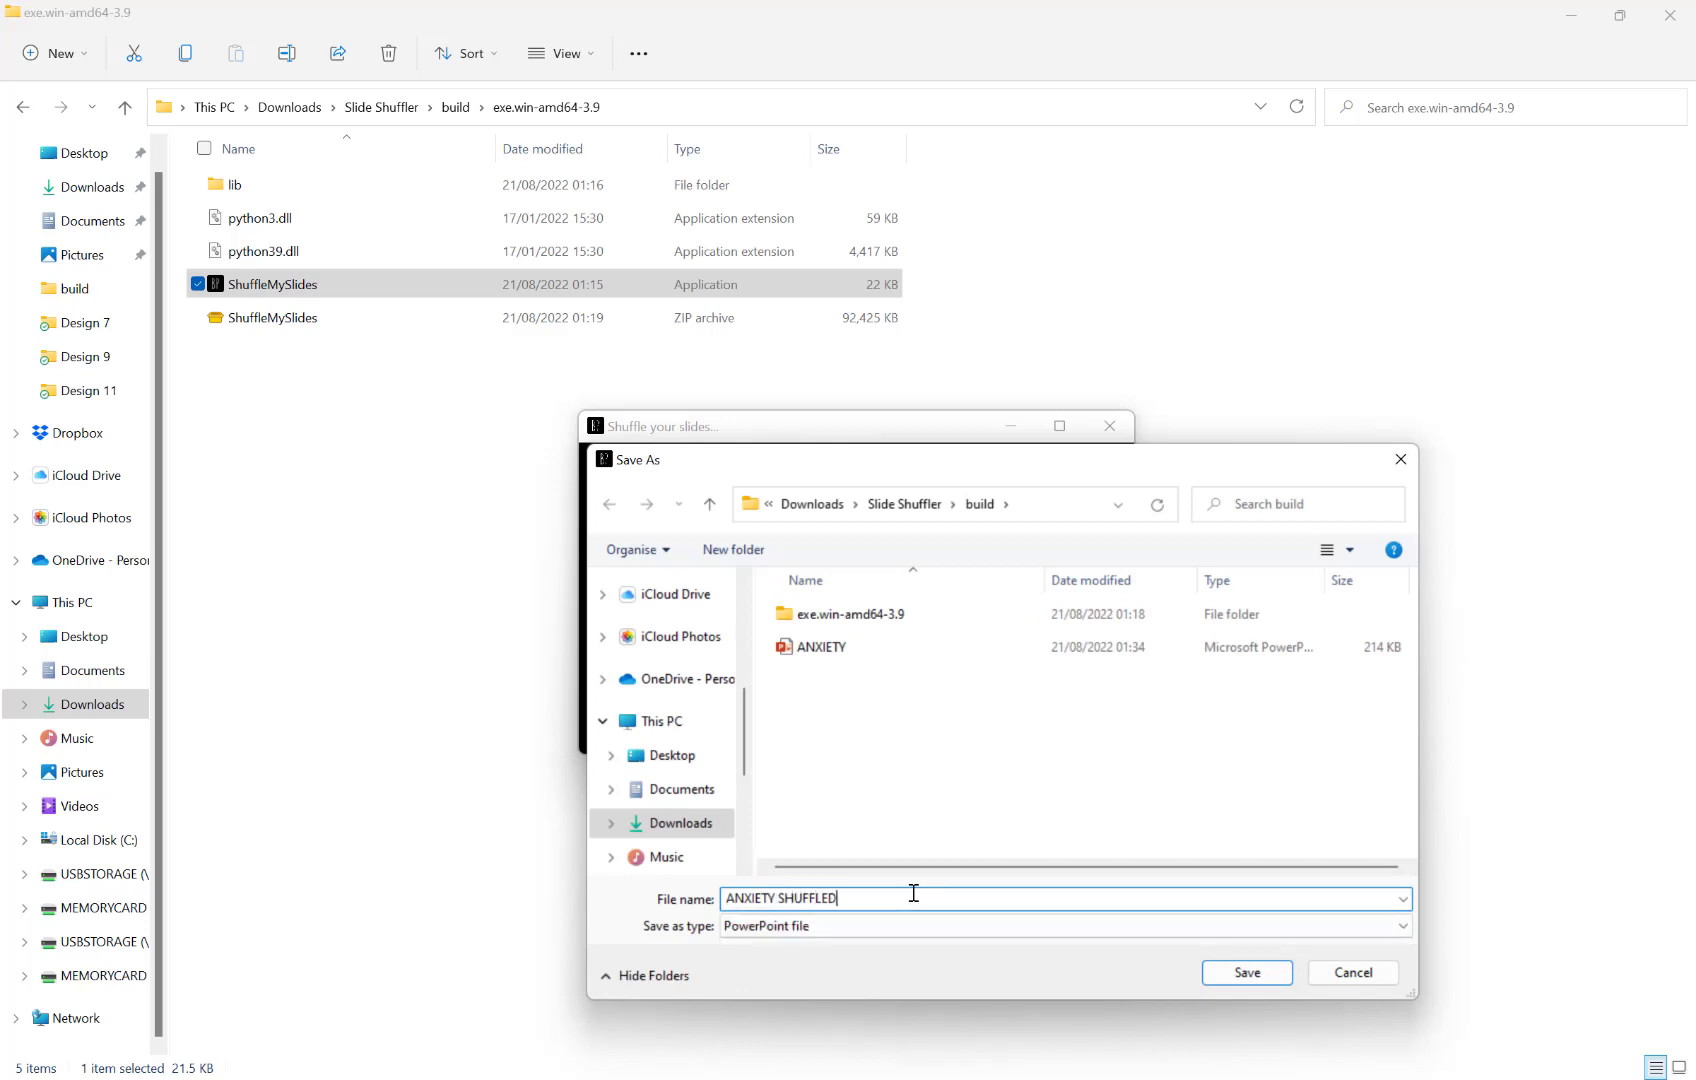
left_click(1015, 926)
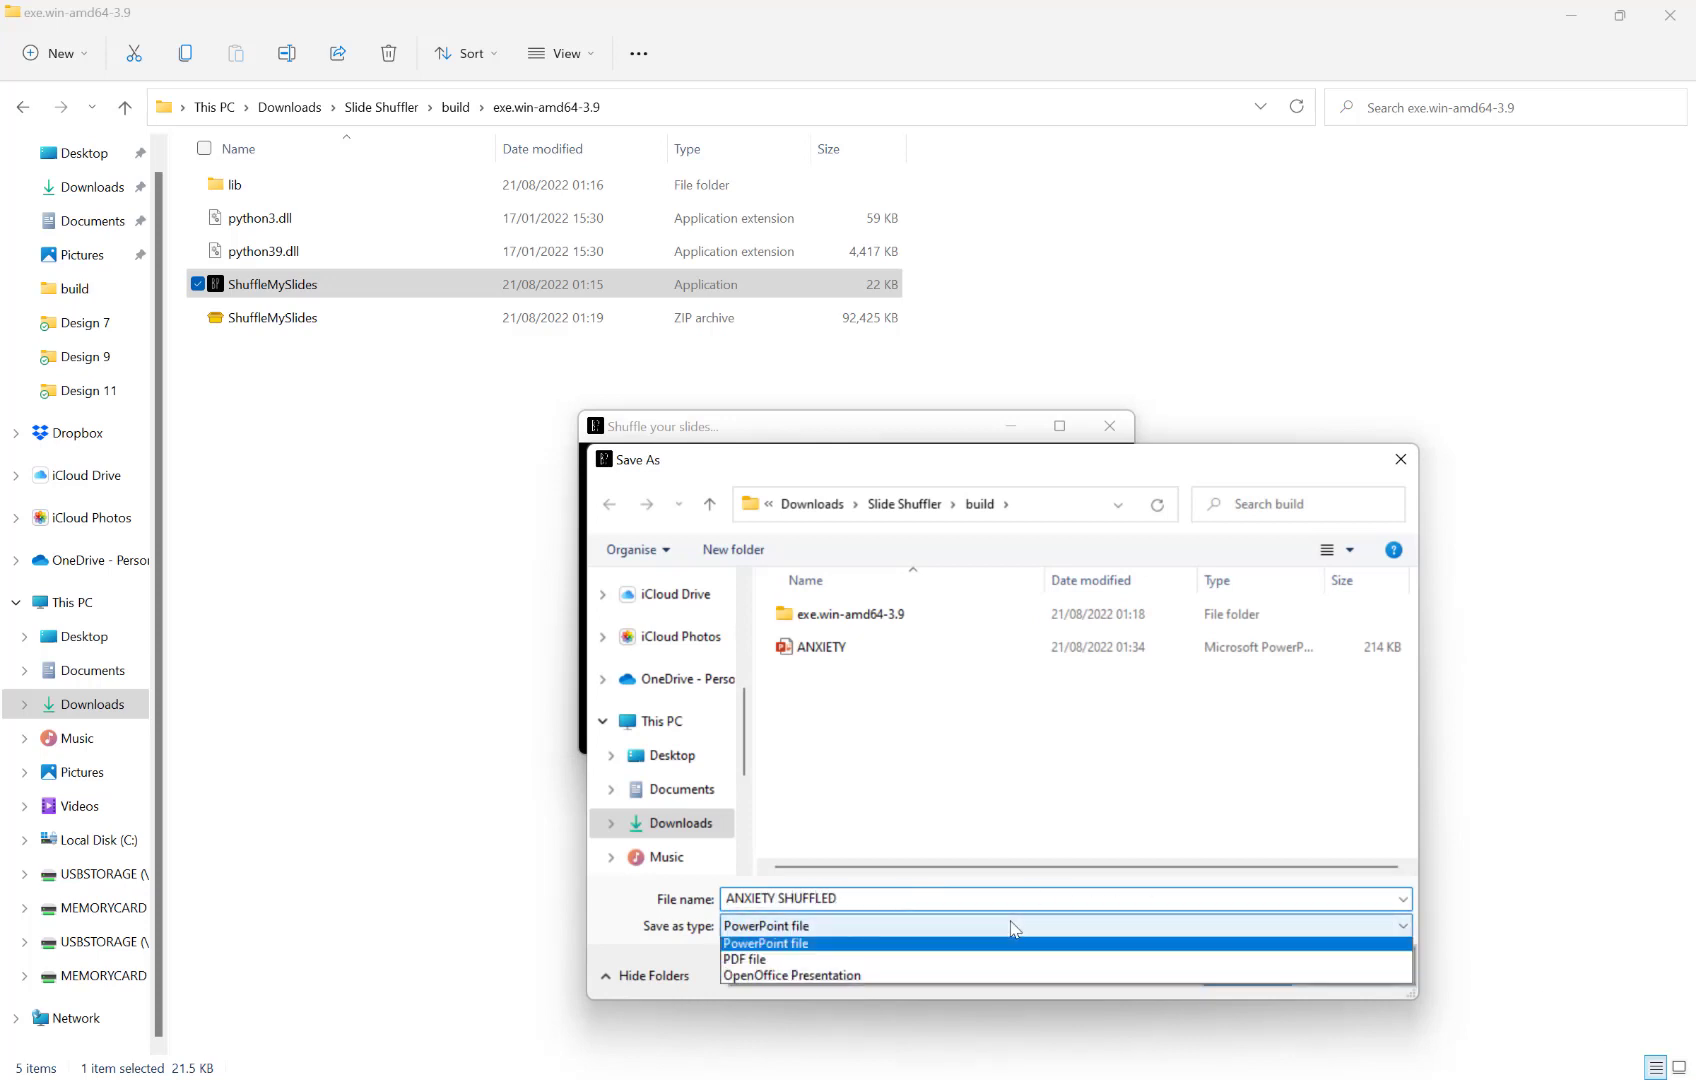
left_click(863, 945)
left_click(1243, 974)
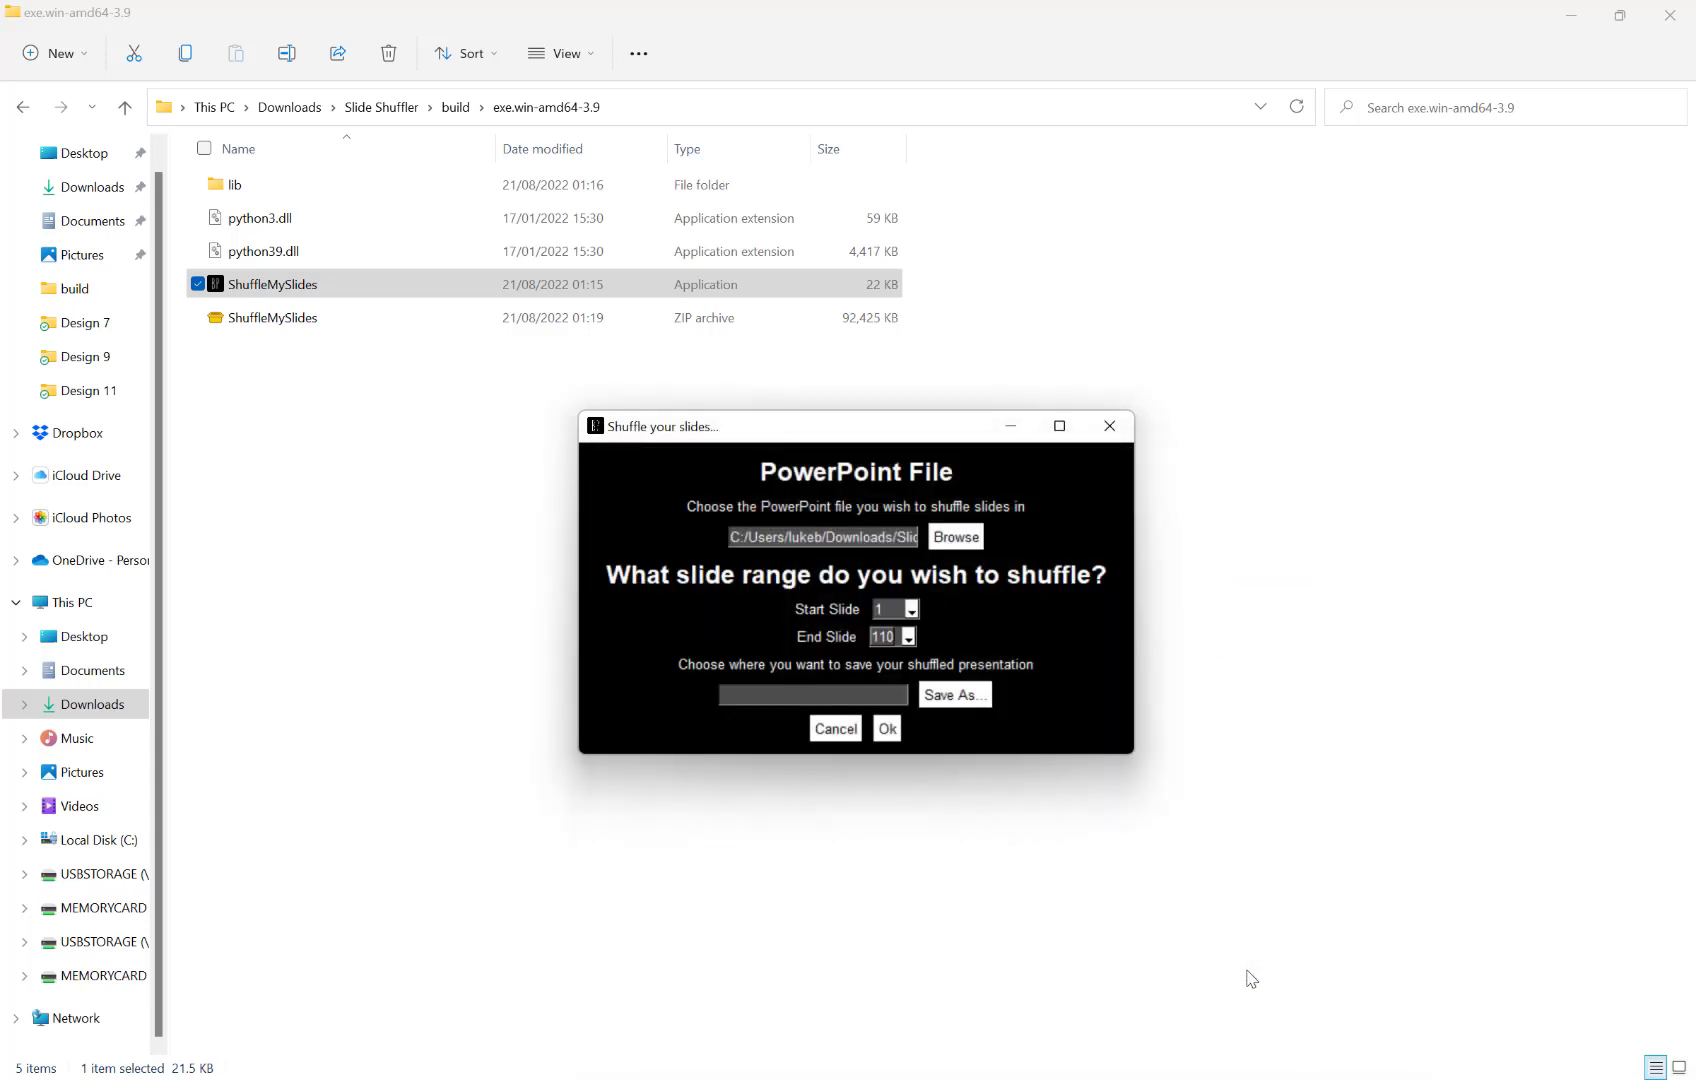
left_click(888, 729)
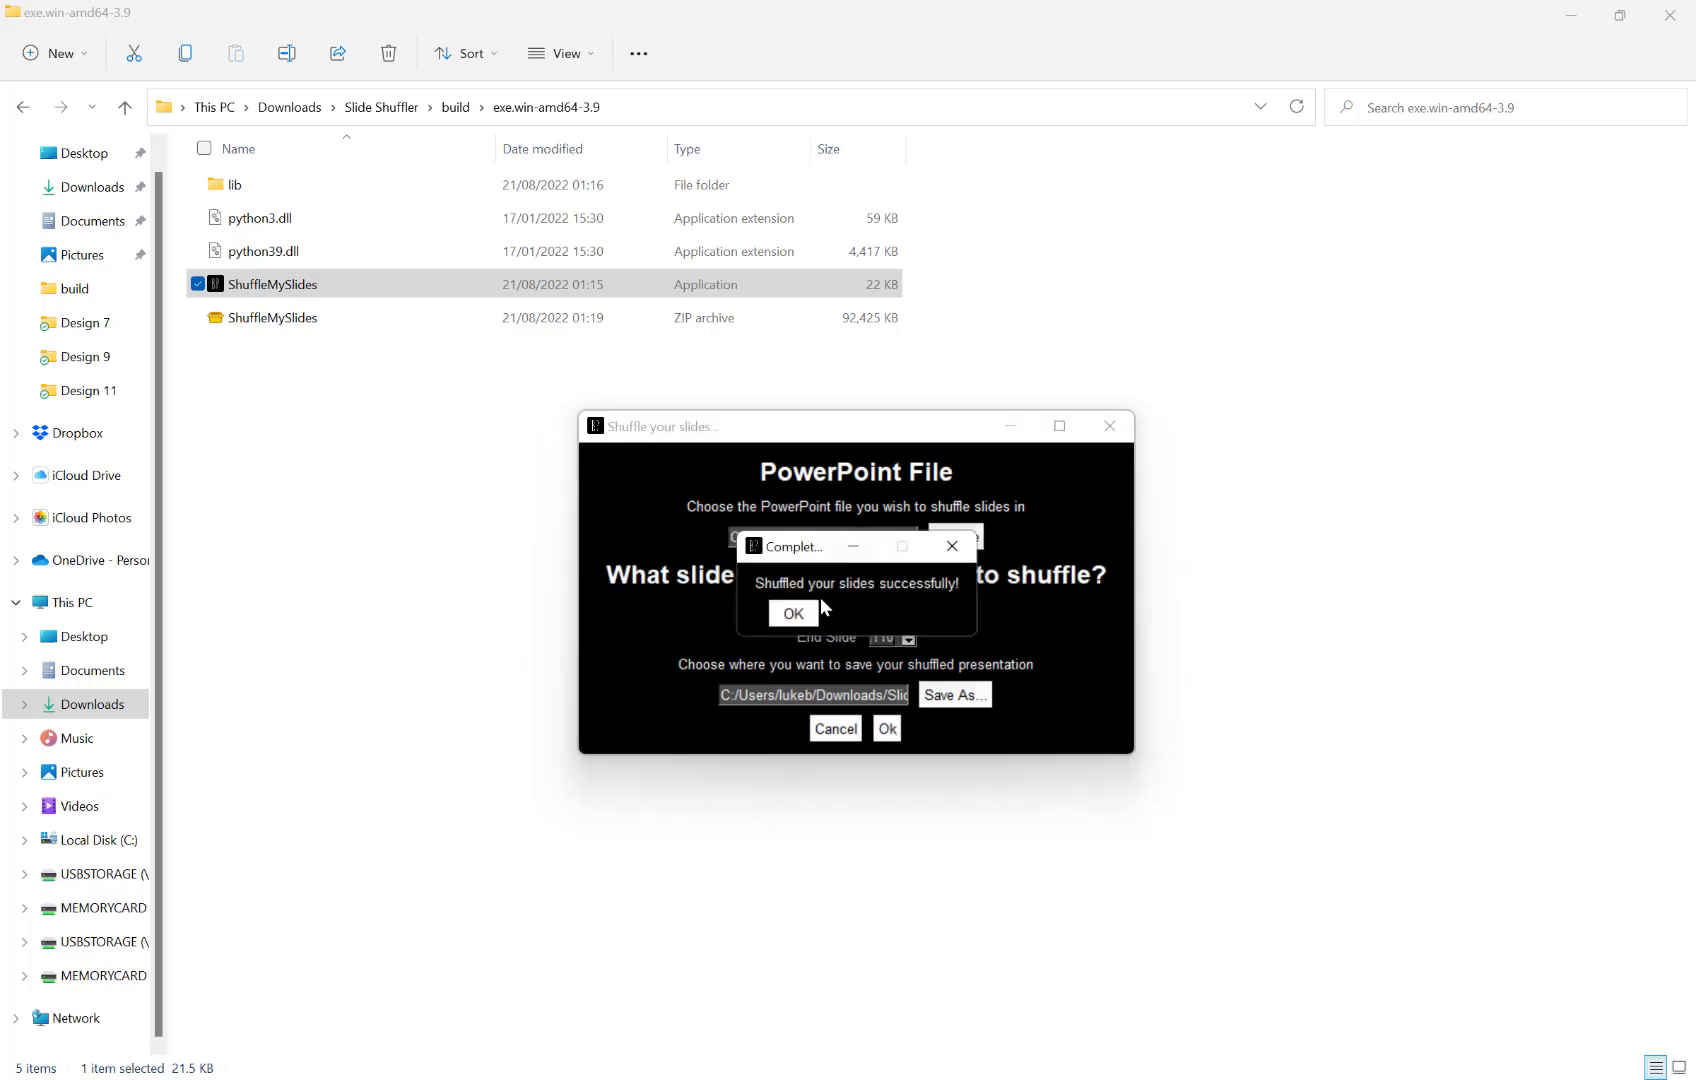
left_click(799, 614)
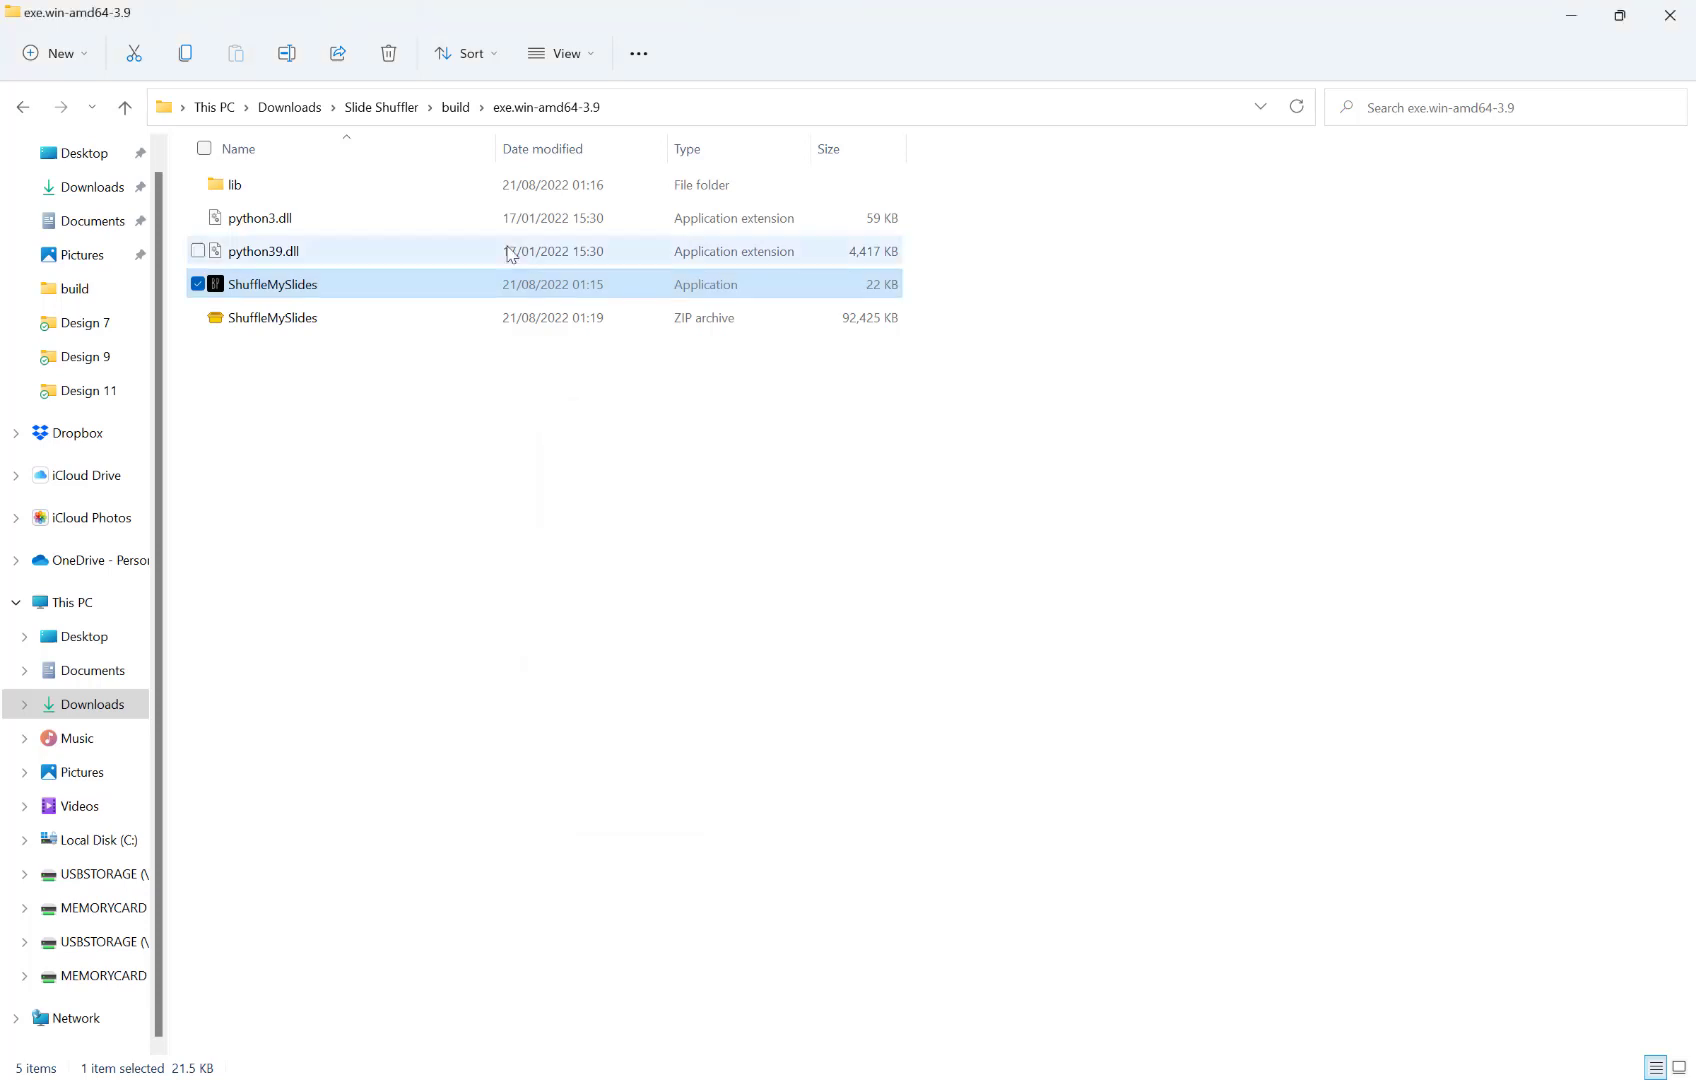
Open ANXIETY SHUFFLED from the build folder and view its slides 2 and 3.
left_click(454, 107)
left_click(284, 217)
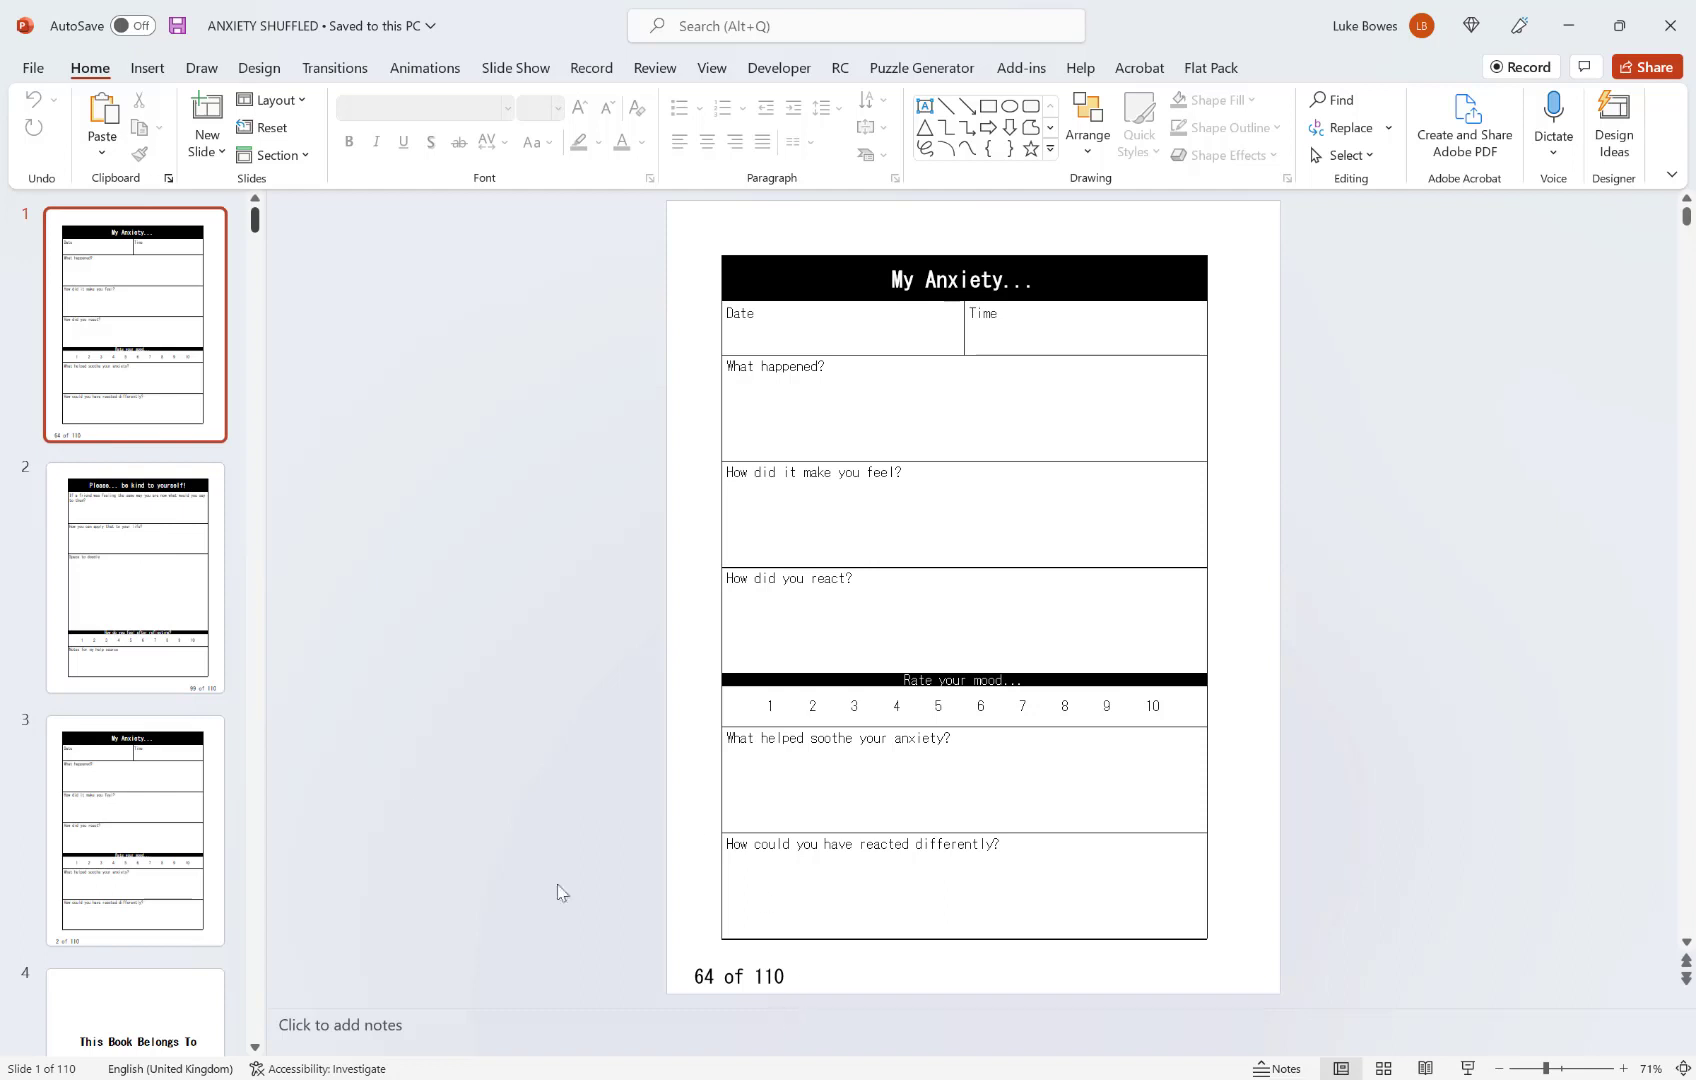
left_click(87, 598)
left_click(139, 794)
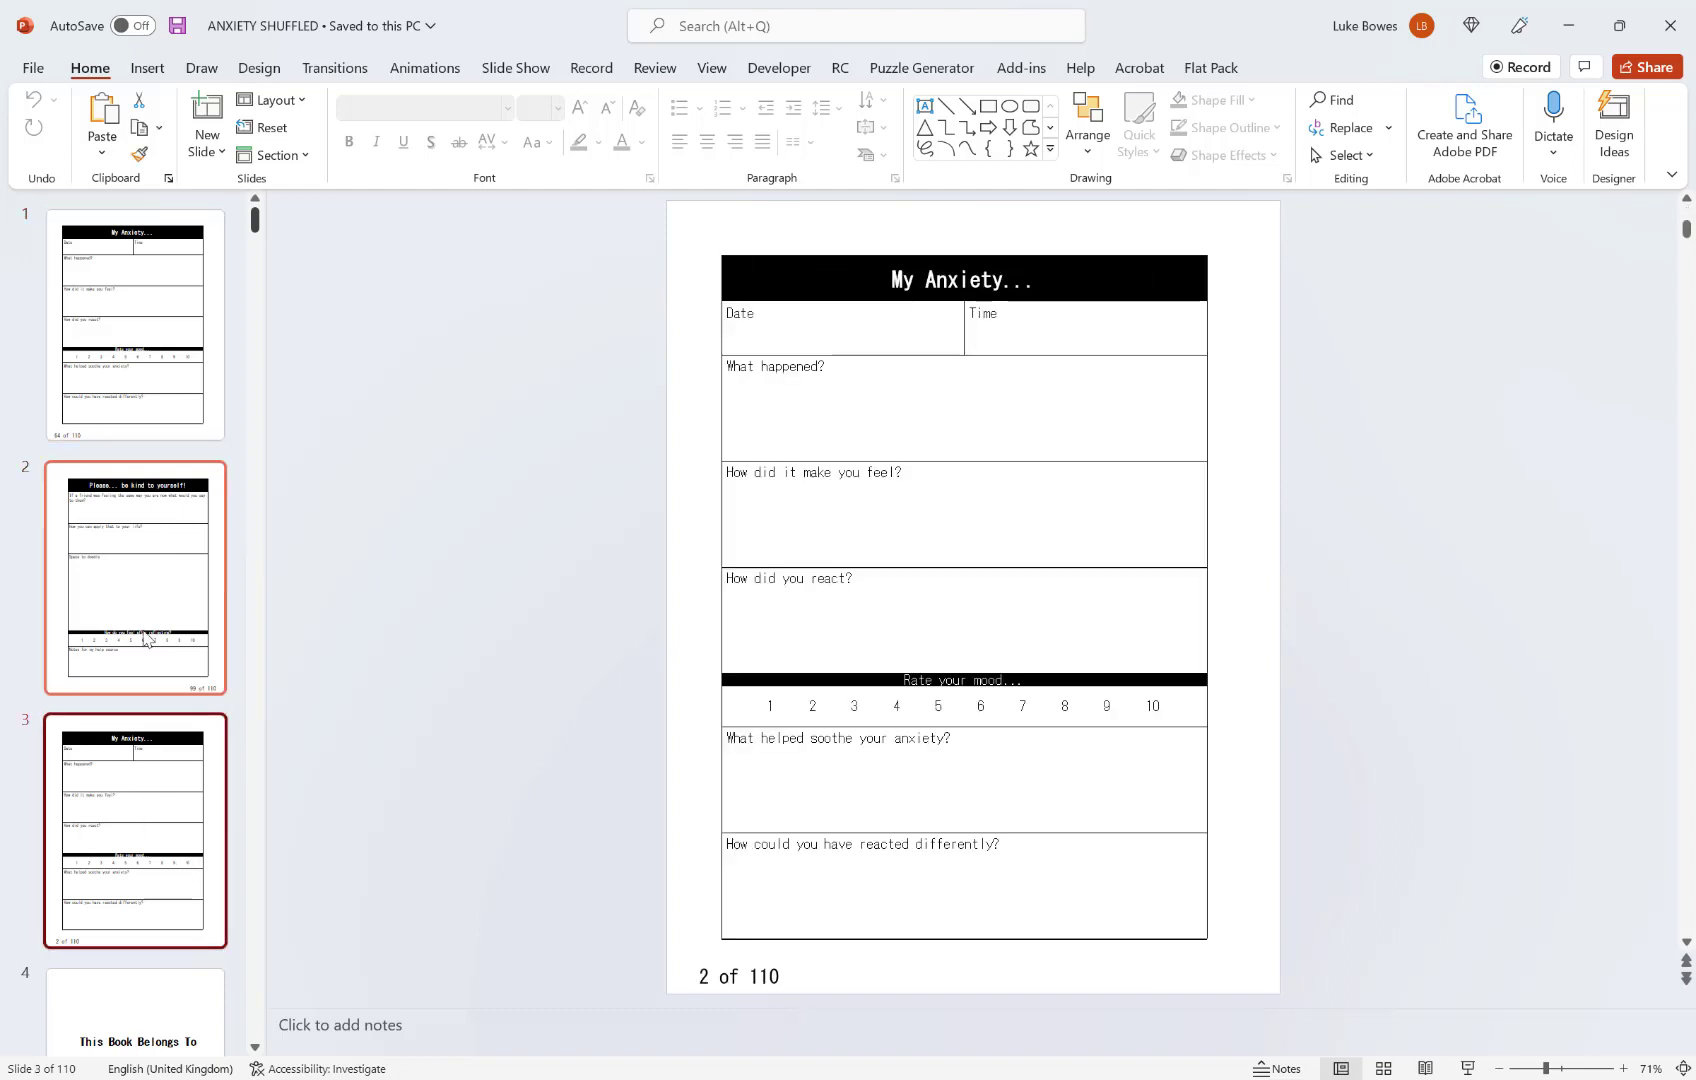
scroll(139, 794, "down", 2)
Step through shuffled slides 4 to 8, finding the cover at slide 4.
left_click(147, 785)
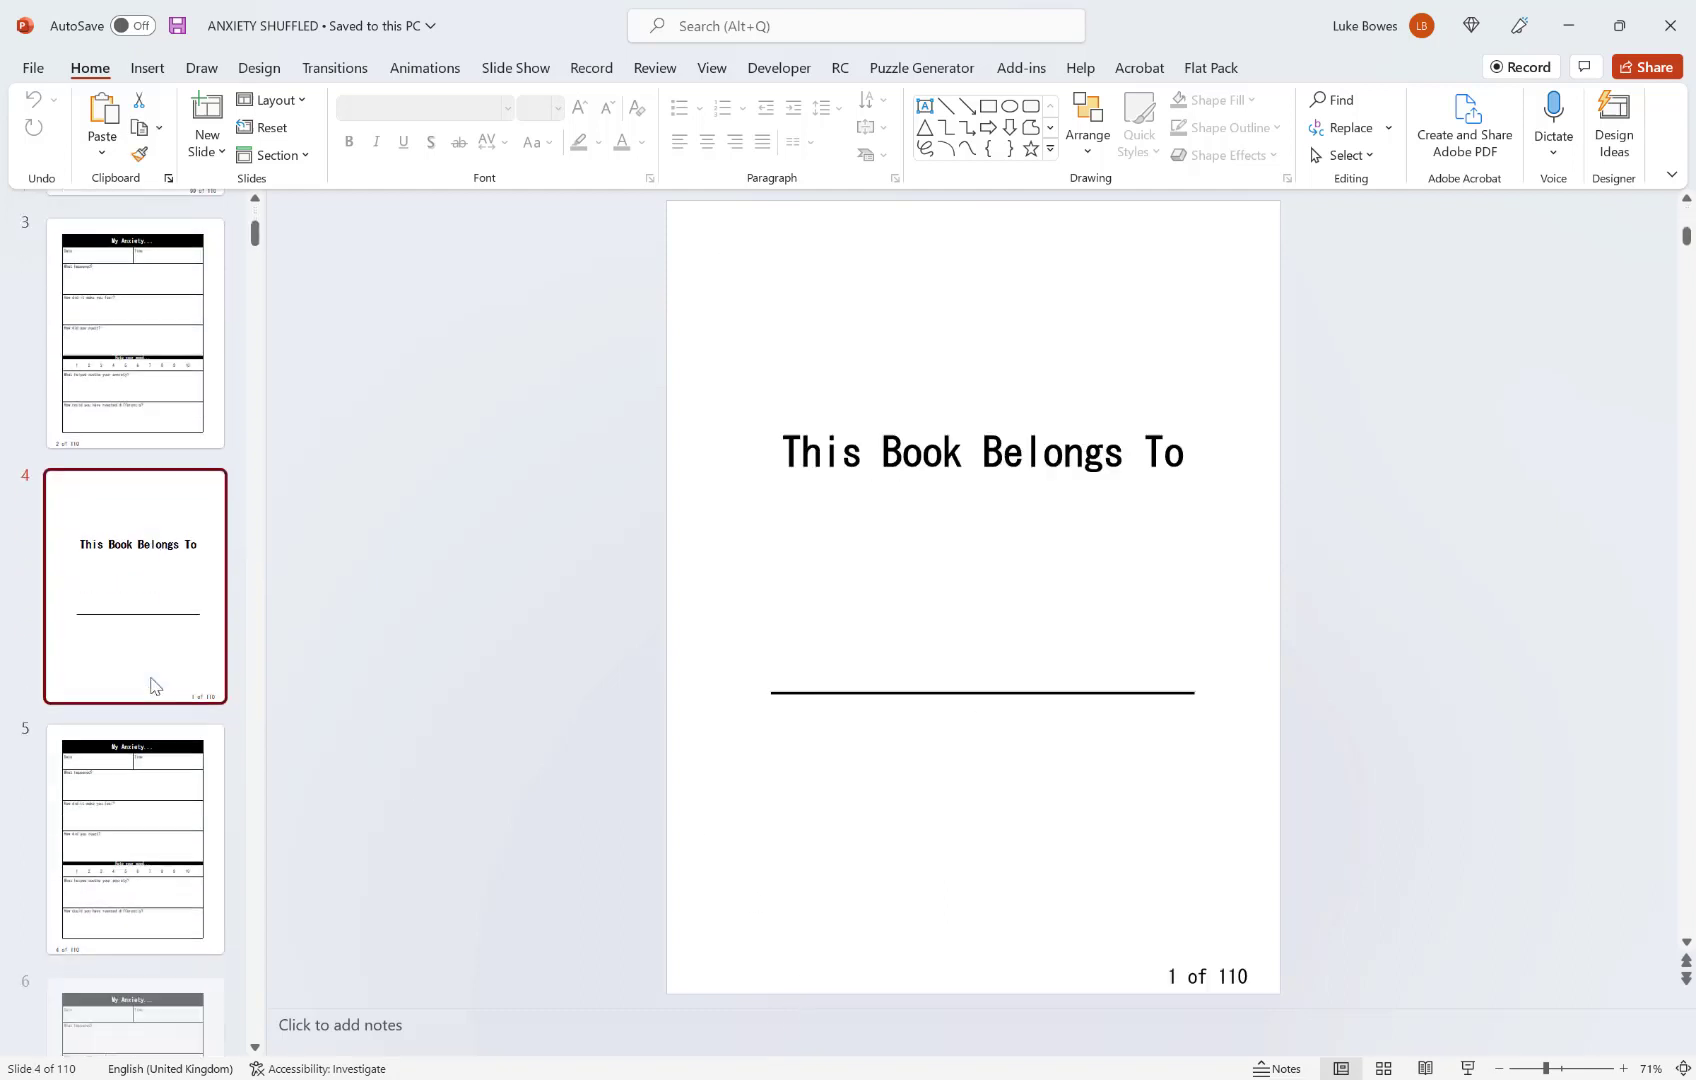
scroll(147, 785, "down", 2)
left_click(147, 785)
scroll(139, 781, "down", 2)
left_click(135, 622)
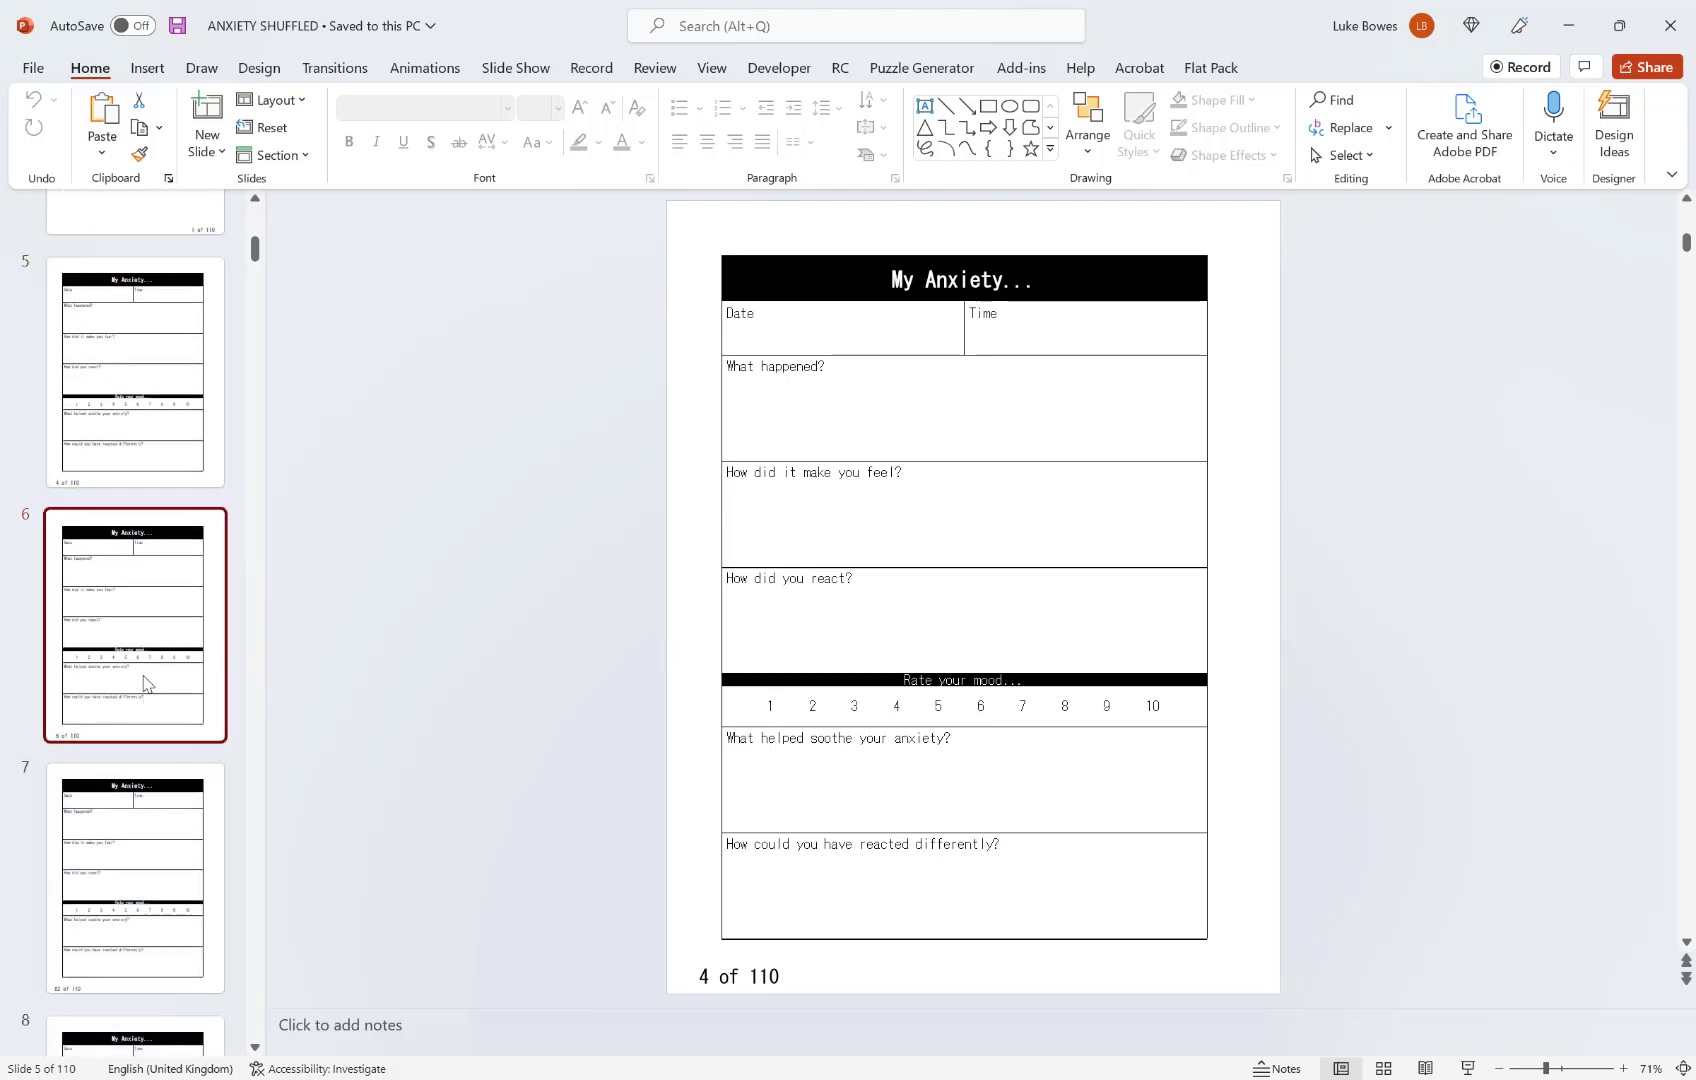
left_click(155, 862)
scroll(168, 819, "down", 2)
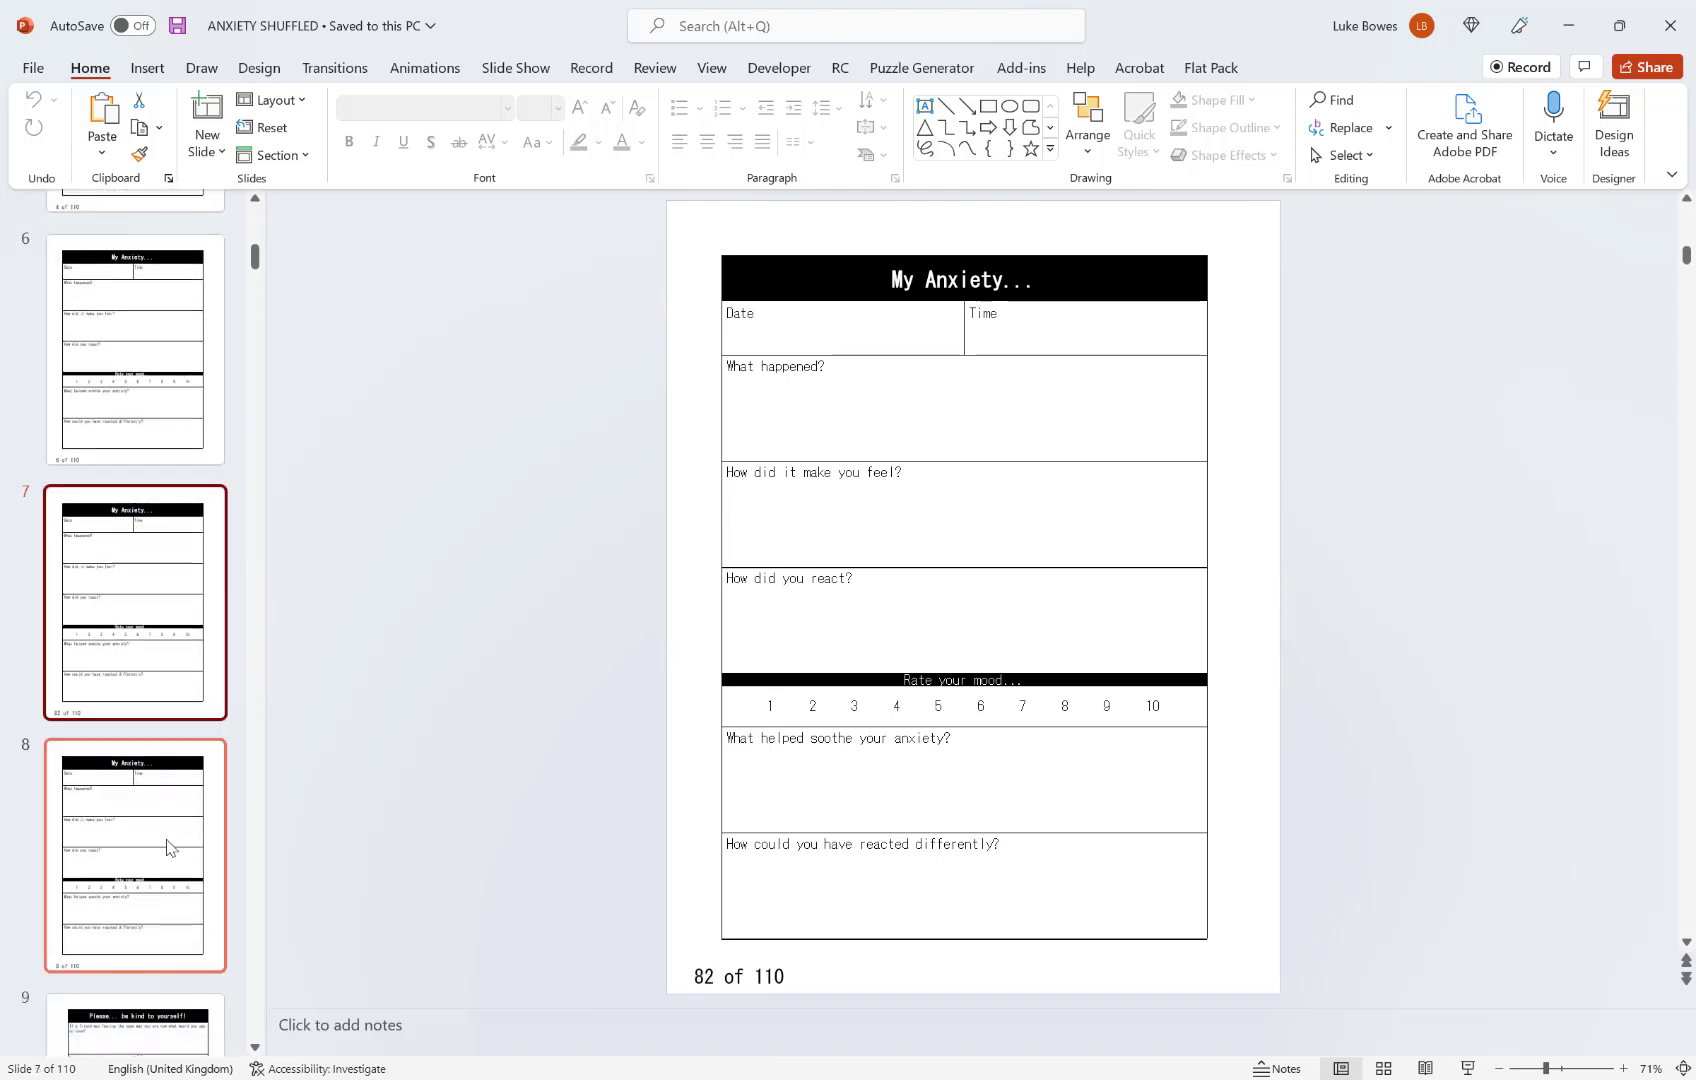
left_click(168, 819)
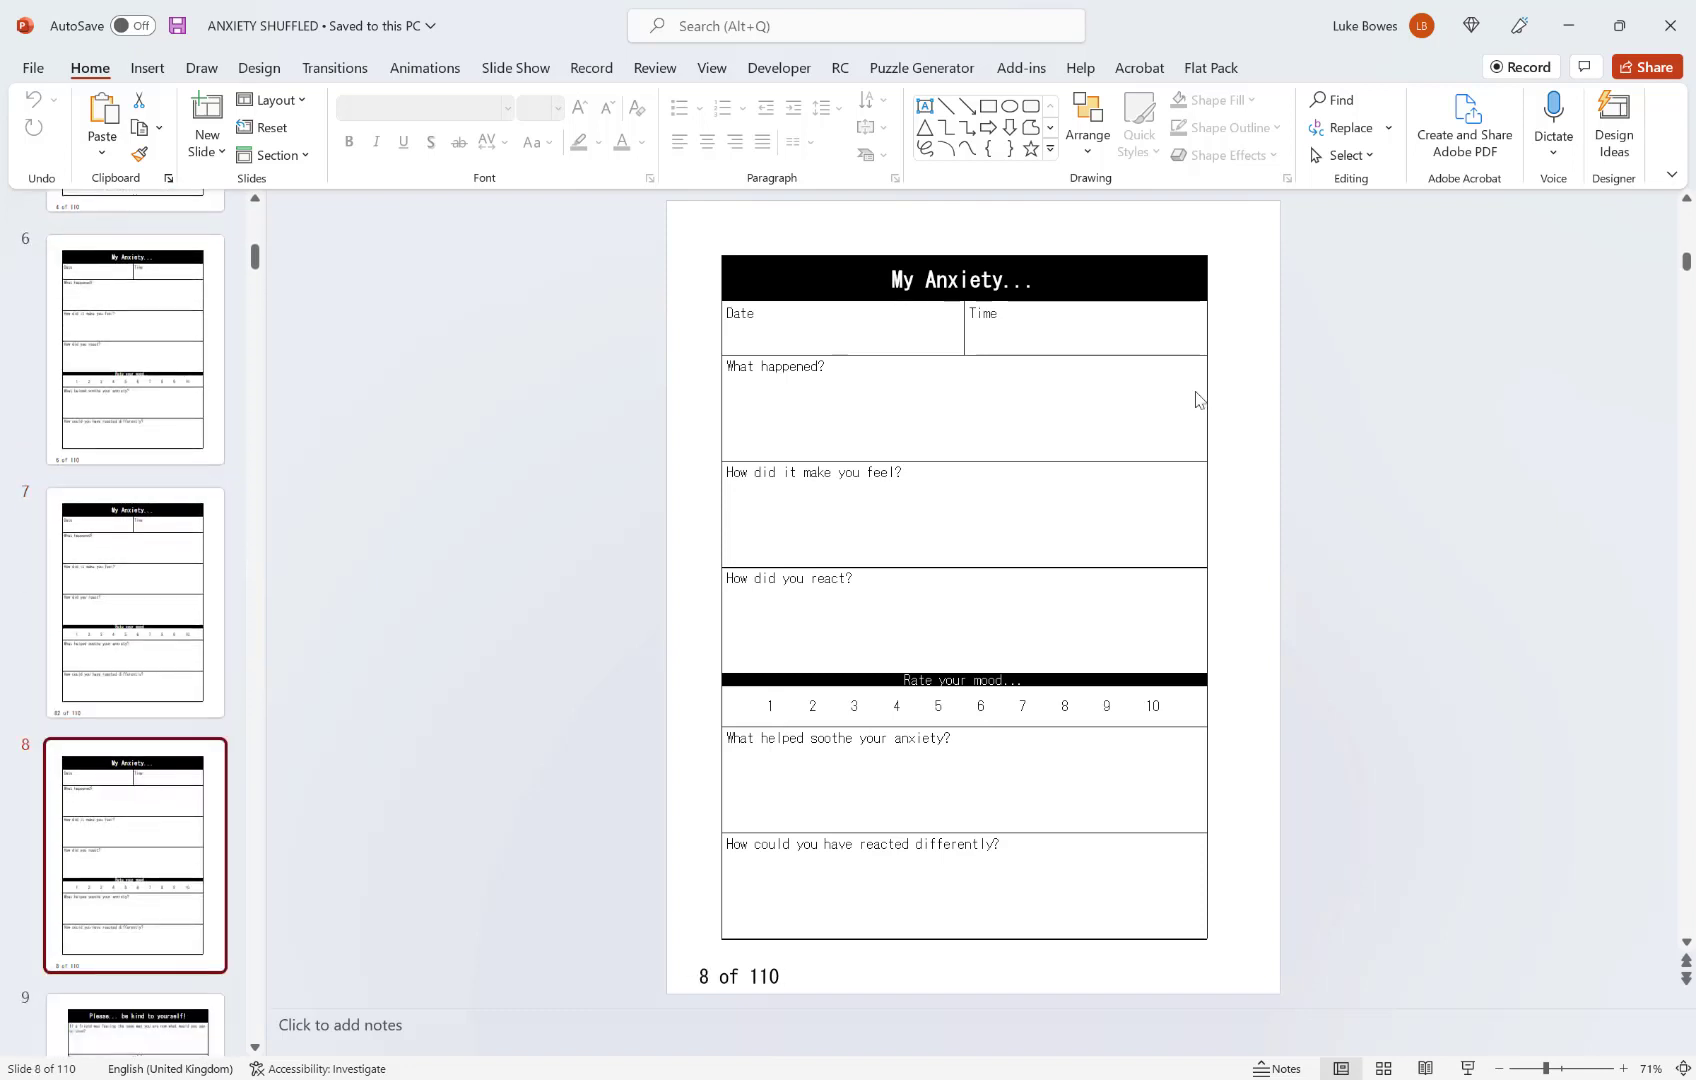